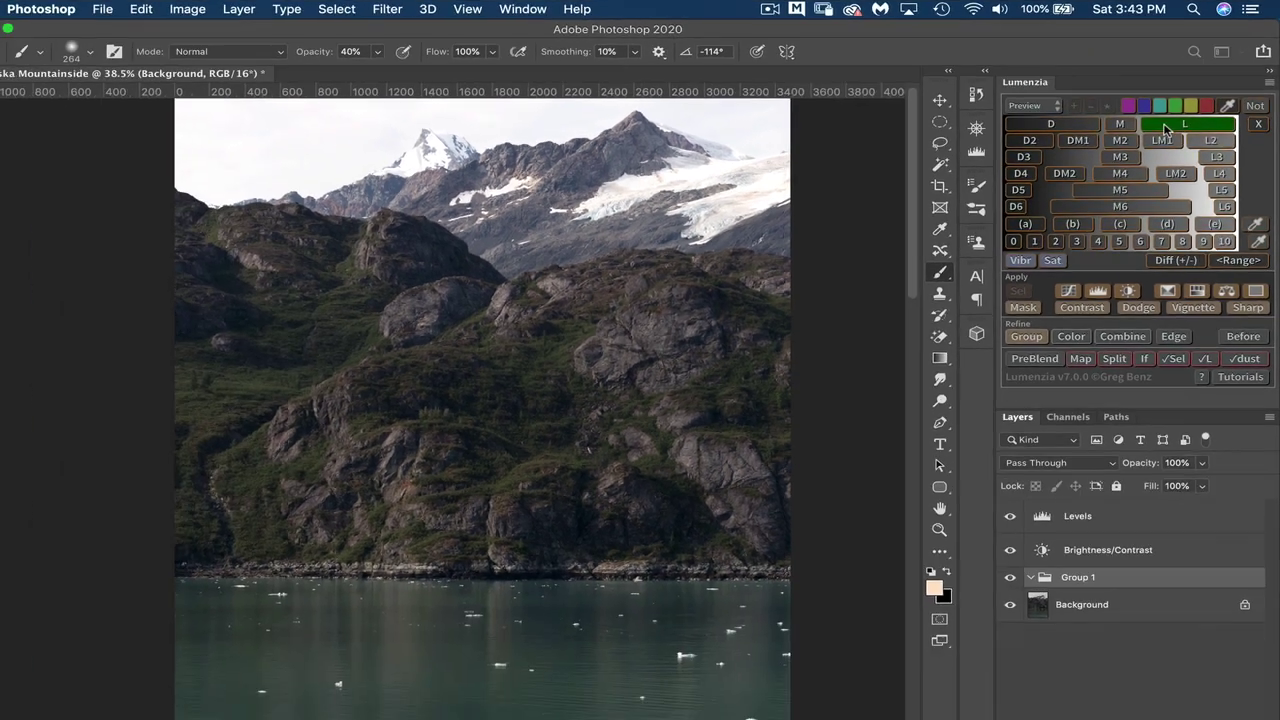
# - Preview the L luminosity mask, compare it with L2, then open the Levels [GLOBAL] properties
pyautogui.click(1122, 183)
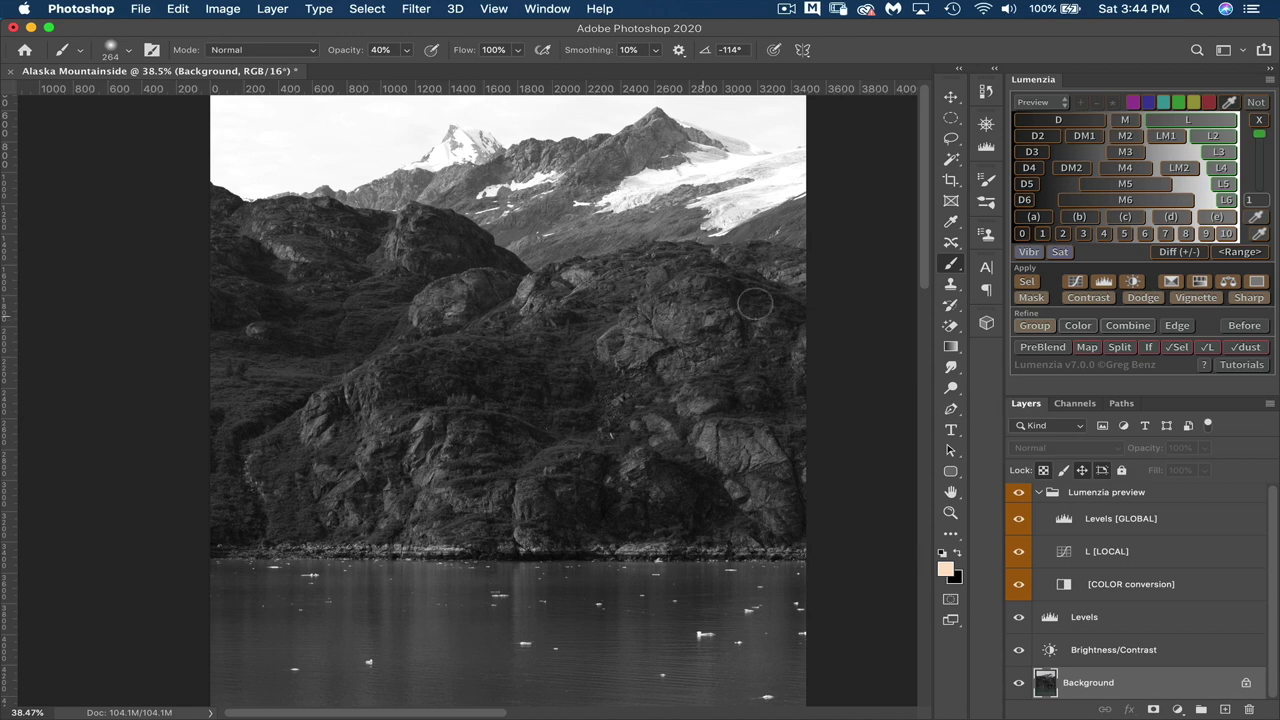
pyautogui.click(1210, 140)
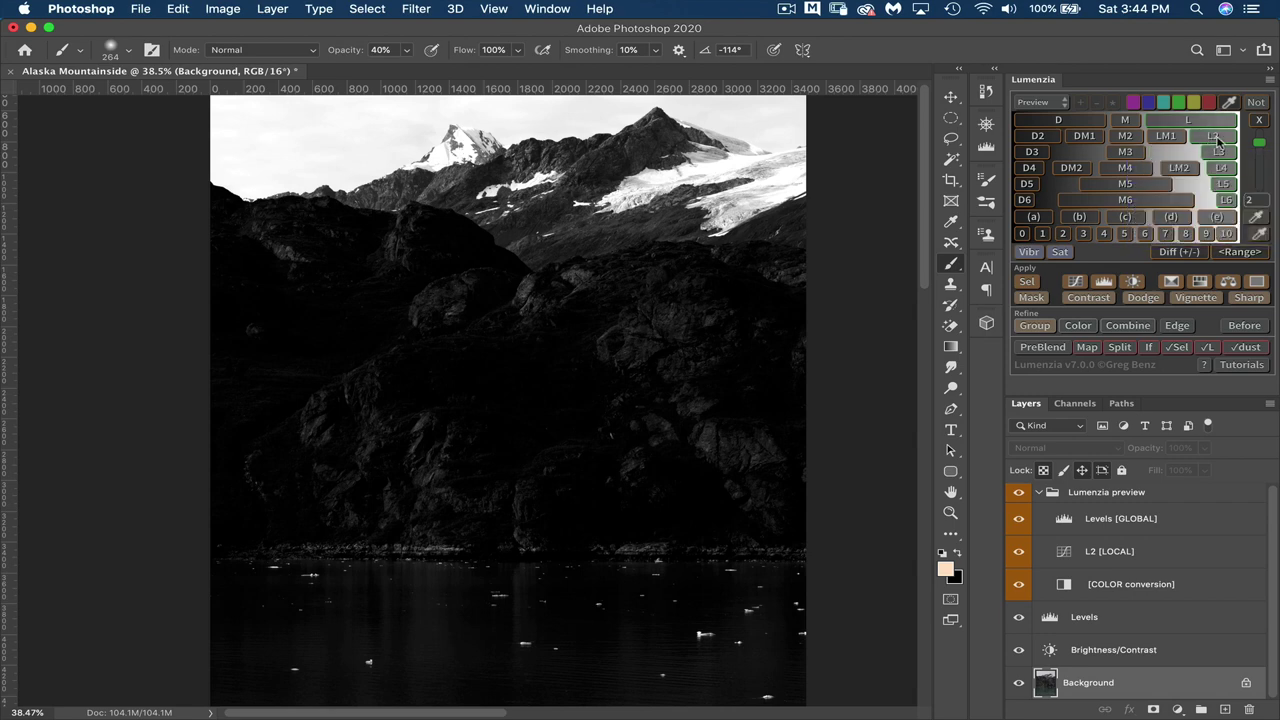
pyautogui.click(1178, 121)
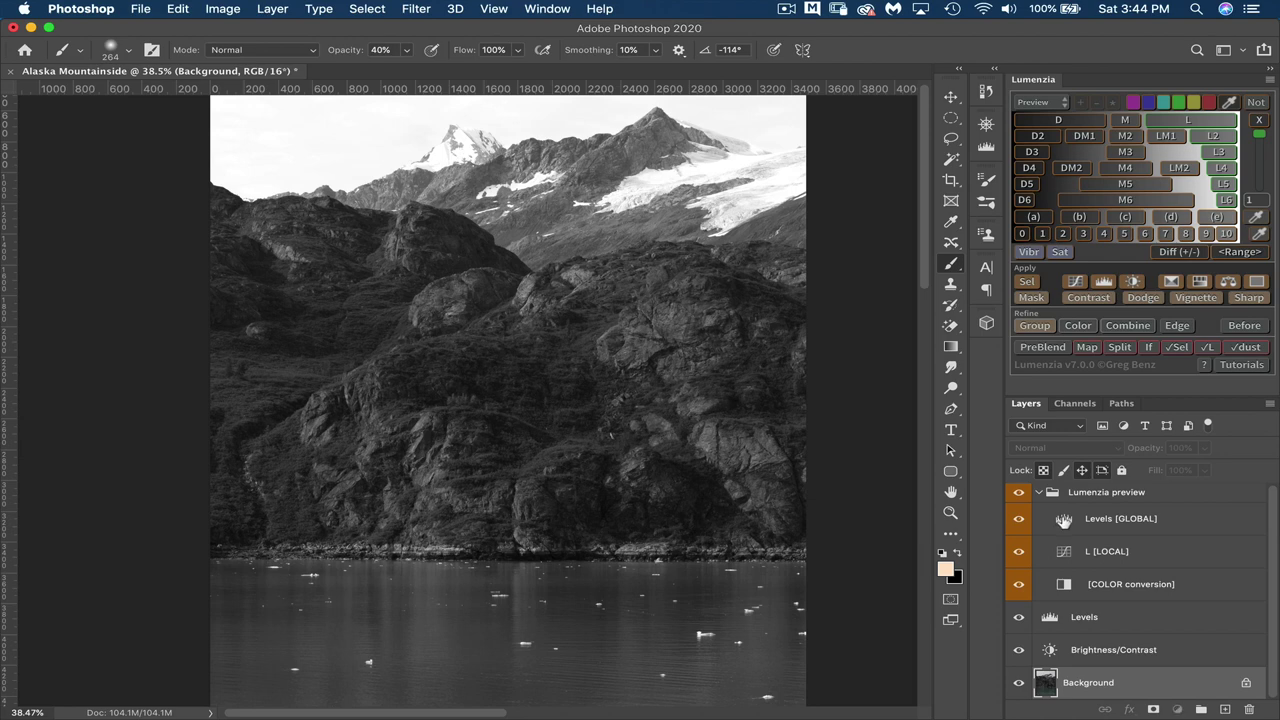
pyautogui.doubleClick(1063, 520)
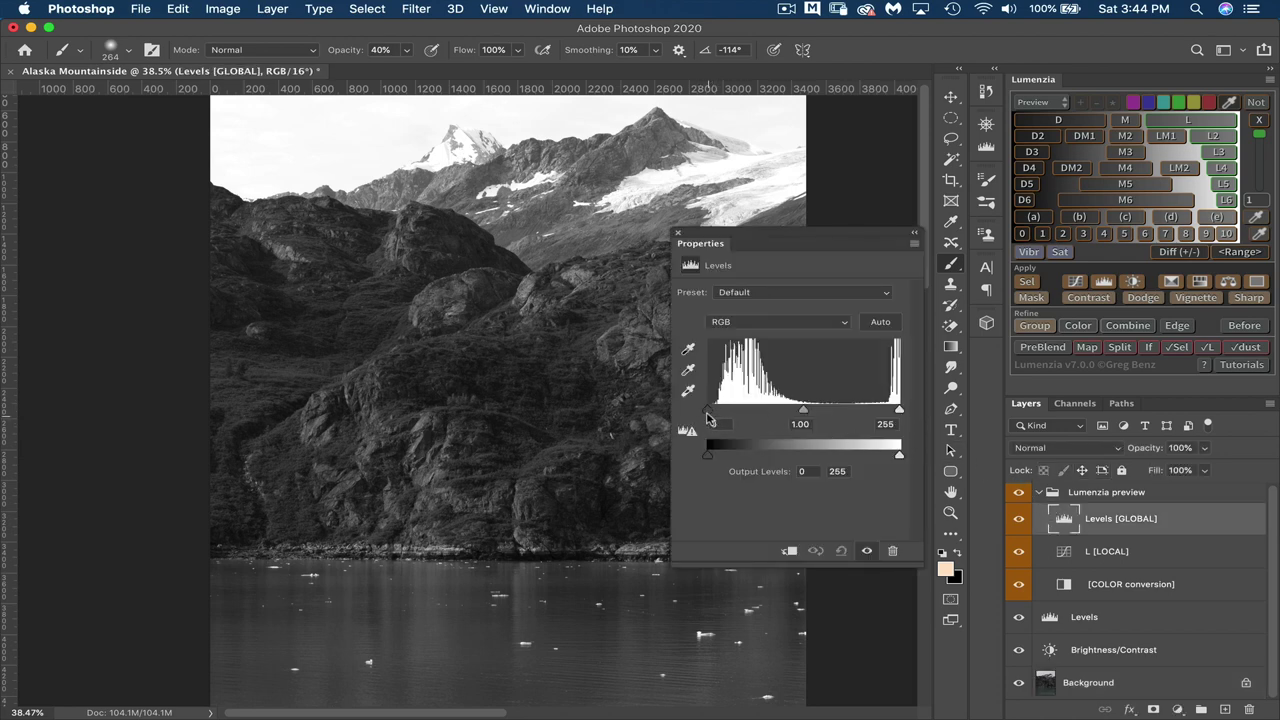
# - Move the Levels black input point to 12 to deepen the mask preview's shadows
pyautogui.moveTo(708, 411); pyautogui.dragTo(710, 412)
pyautogui.moveTo(711, 410)
pyautogui.mouseDown()
pyautogui.moveTo(742, 405)
pyautogui.moveTo(706, 411)
pyautogui.mouseUp()
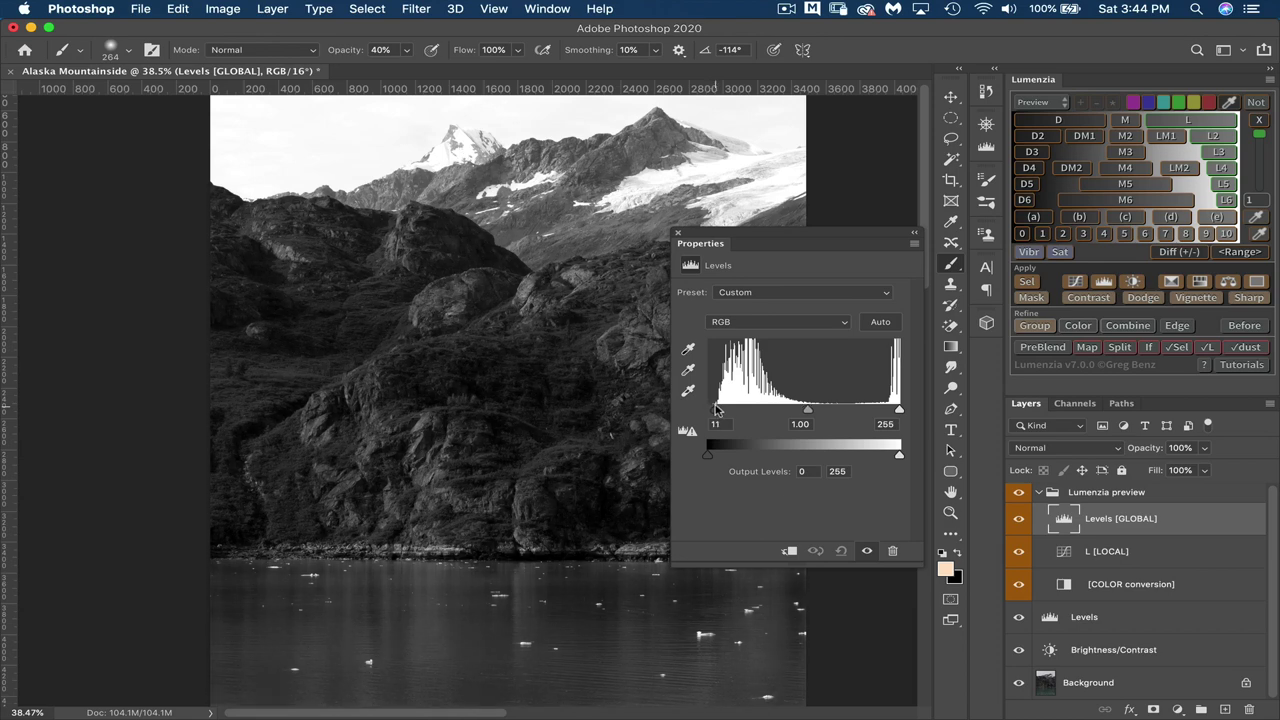
pyautogui.moveTo(716, 409); pyautogui.dragTo(717, 409)
# - Close Levels and use Lumenzia Dodge to add a Soft Light 'L Dodge / Burn' masked layer
pyautogui.click(677, 232)
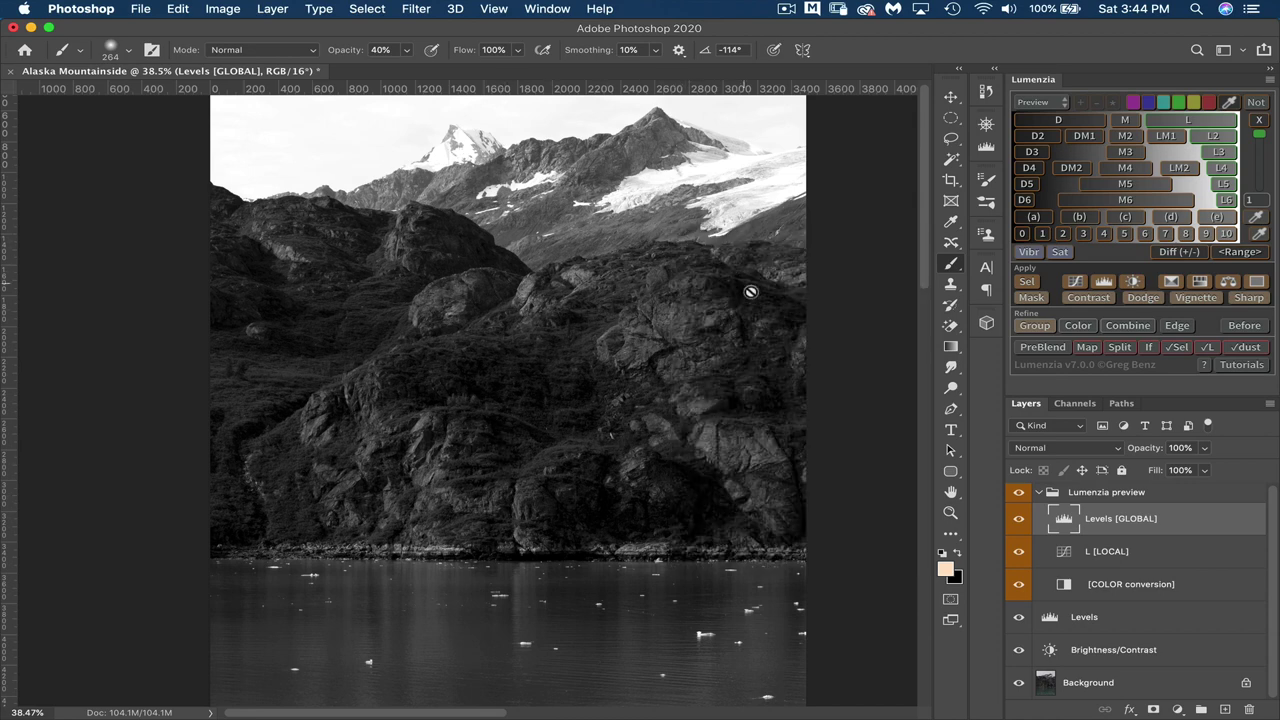
pyautogui.click(1140, 298)
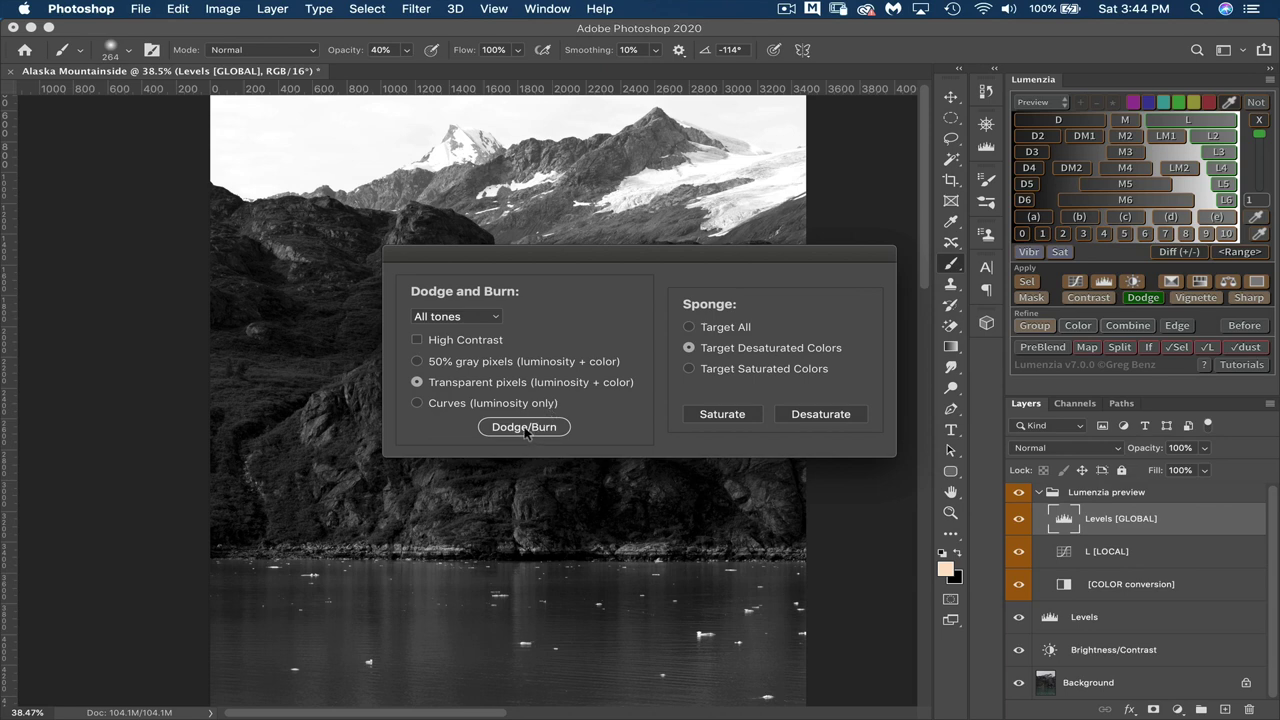
pyautogui.click(523, 427)
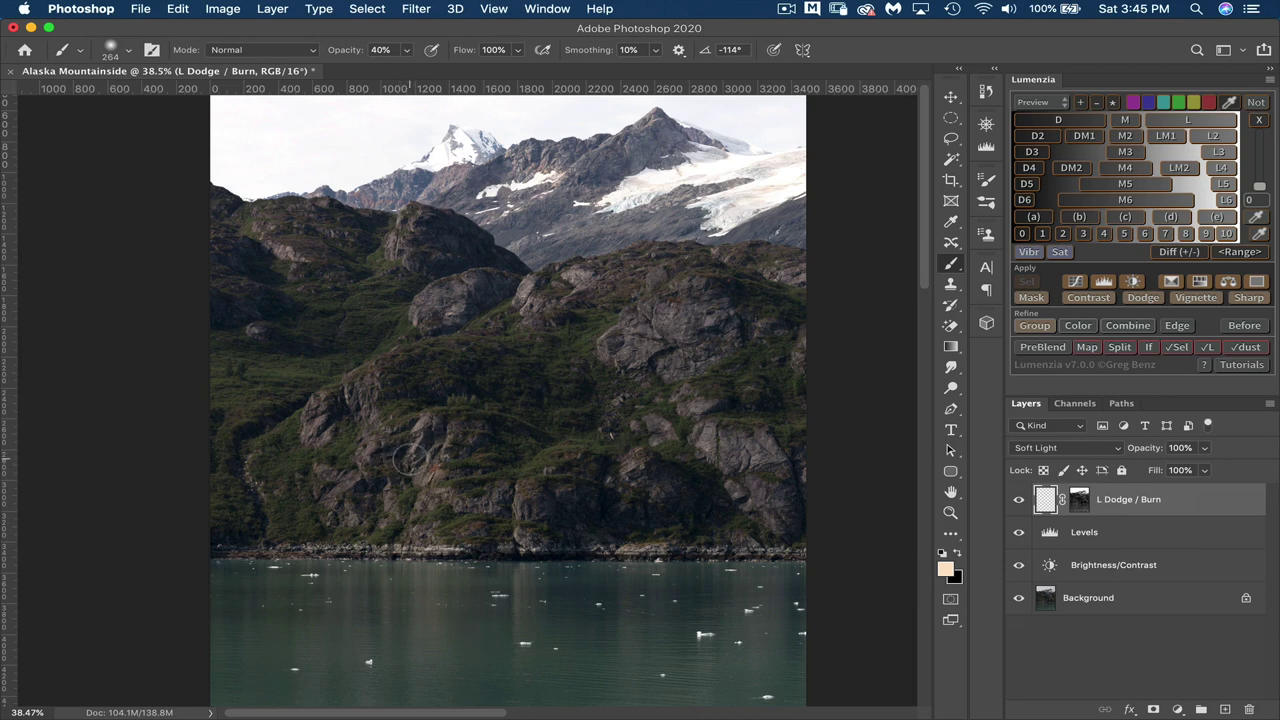
# - Zoom into the grassy slopes, sample the dark green 323526 as foreground, and open its picker
pyautogui.press('super+space')
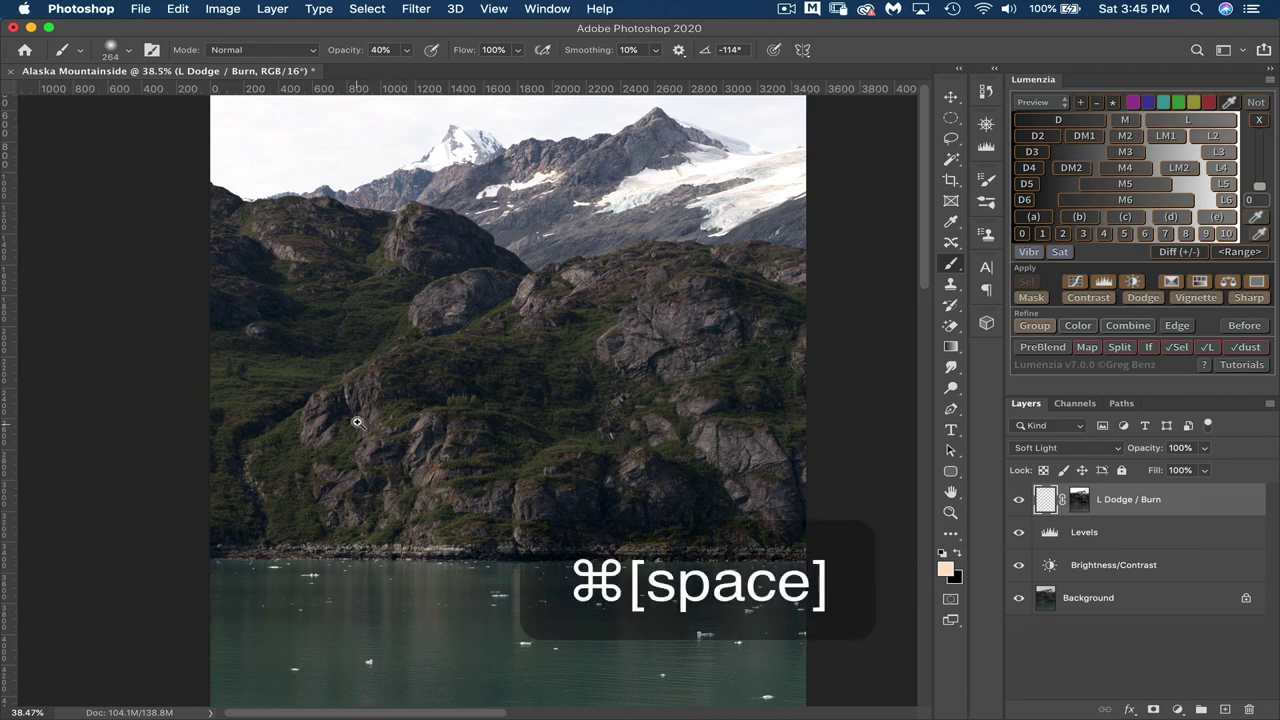
pyautogui.moveTo(371, 414)
pyautogui.mouseDown()
pyautogui.moveTo(423, 366)
pyautogui.moveTo(405, 375)
pyautogui.mouseUp()
pyautogui.press('super+space')
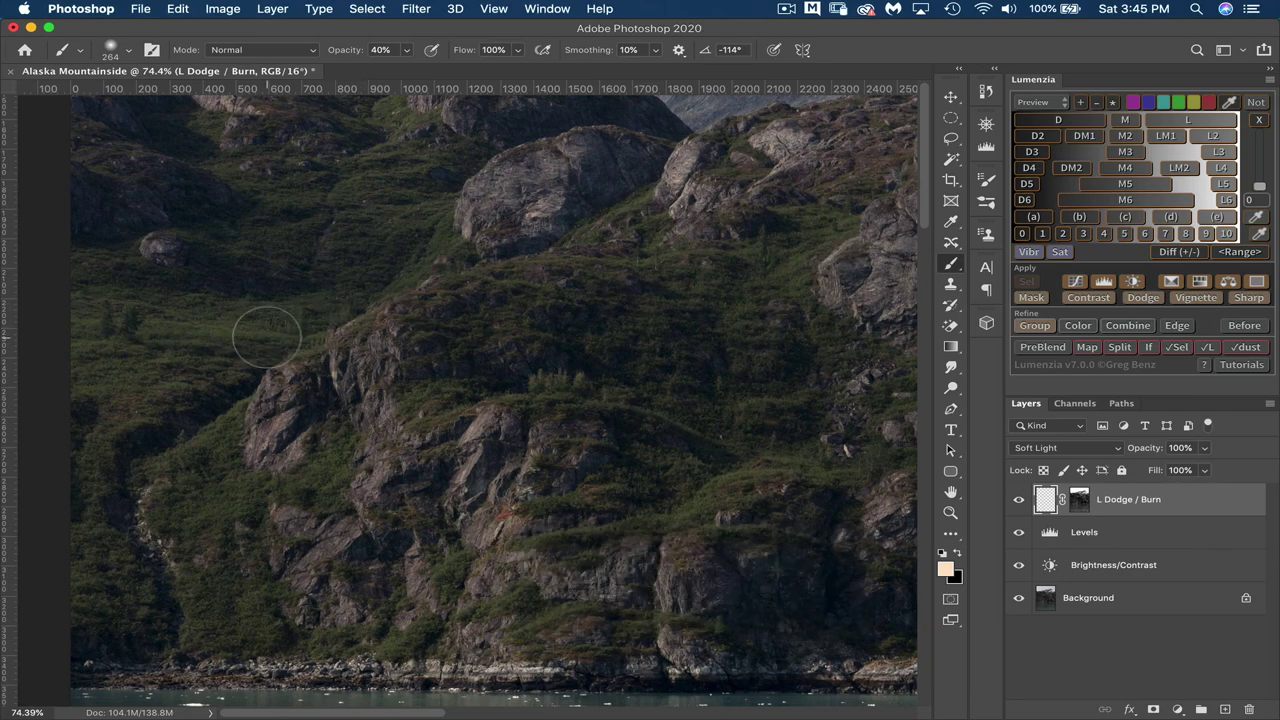
pyautogui.press('space')
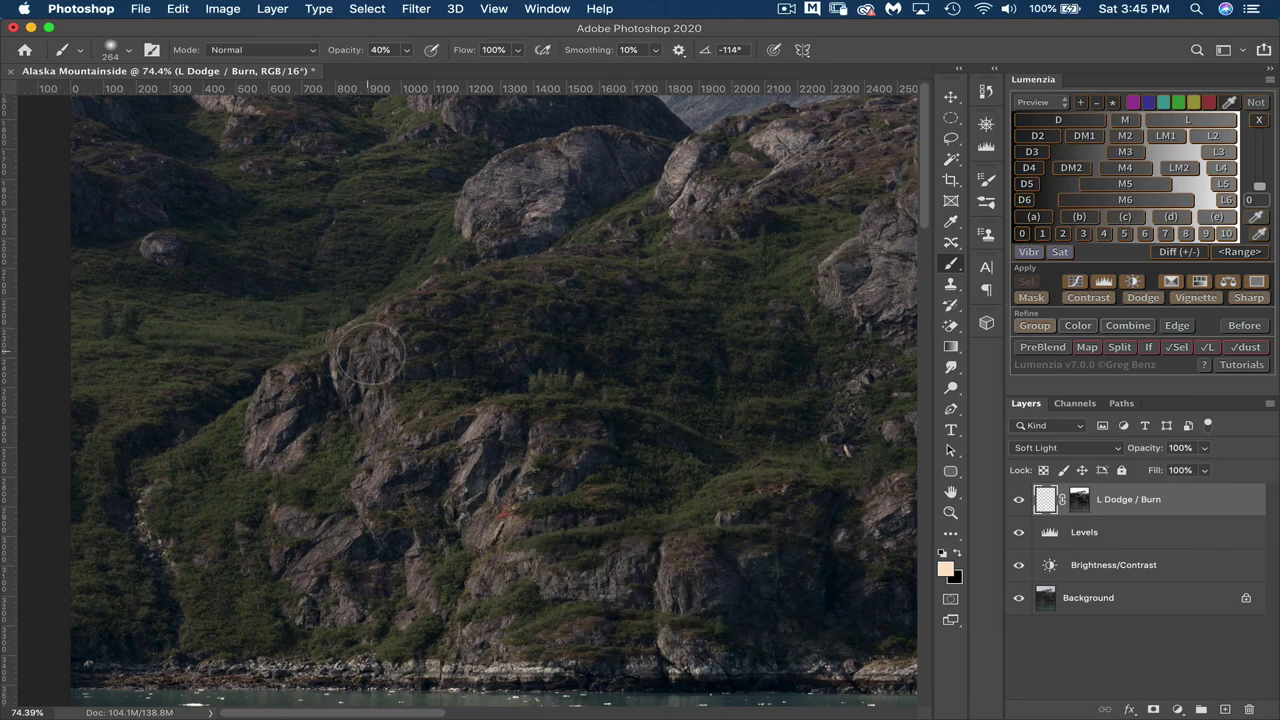
pyautogui.moveTo(357, 334)
pyautogui.mouseDown()
pyautogui.moveTo(289, 303)
pyautogui.moveTo(331, 380)
pyautogui.moveTo(254, 380)
pyautogui.mouseUp()
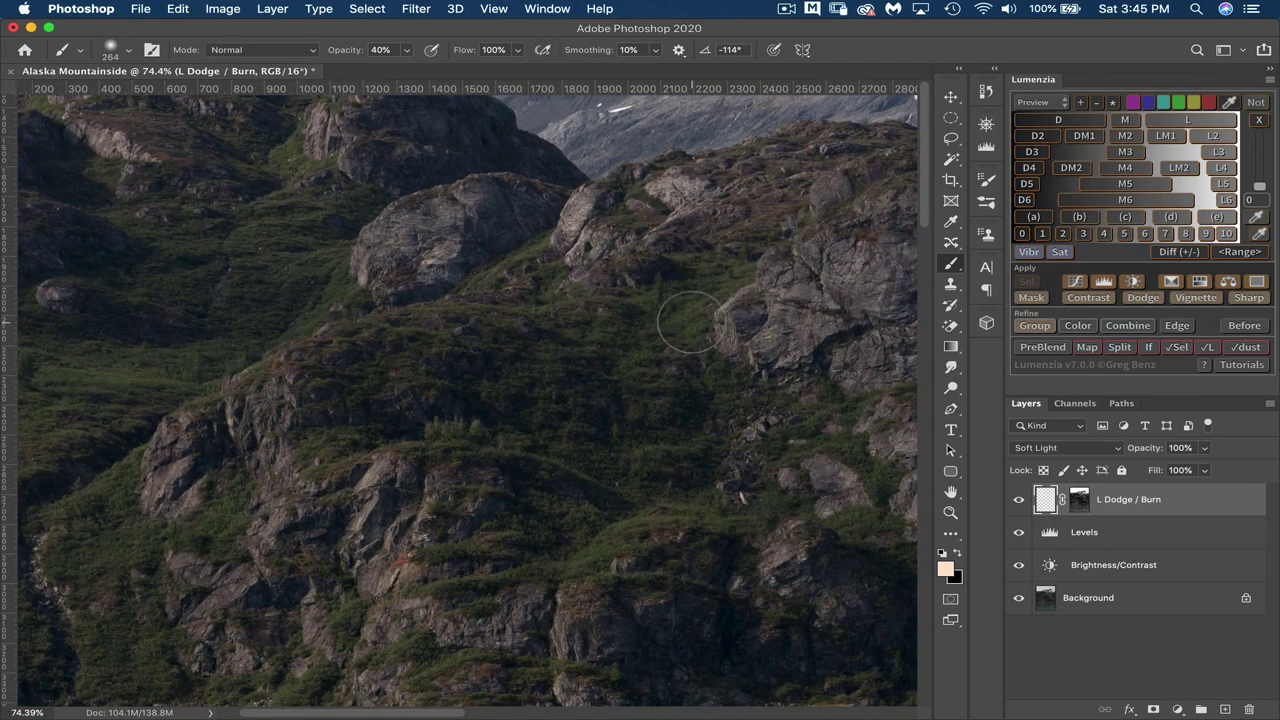
pyautogui.keyDown('alt'); pyautogui.click(688, 309); pyautogui.keyUp('alt')
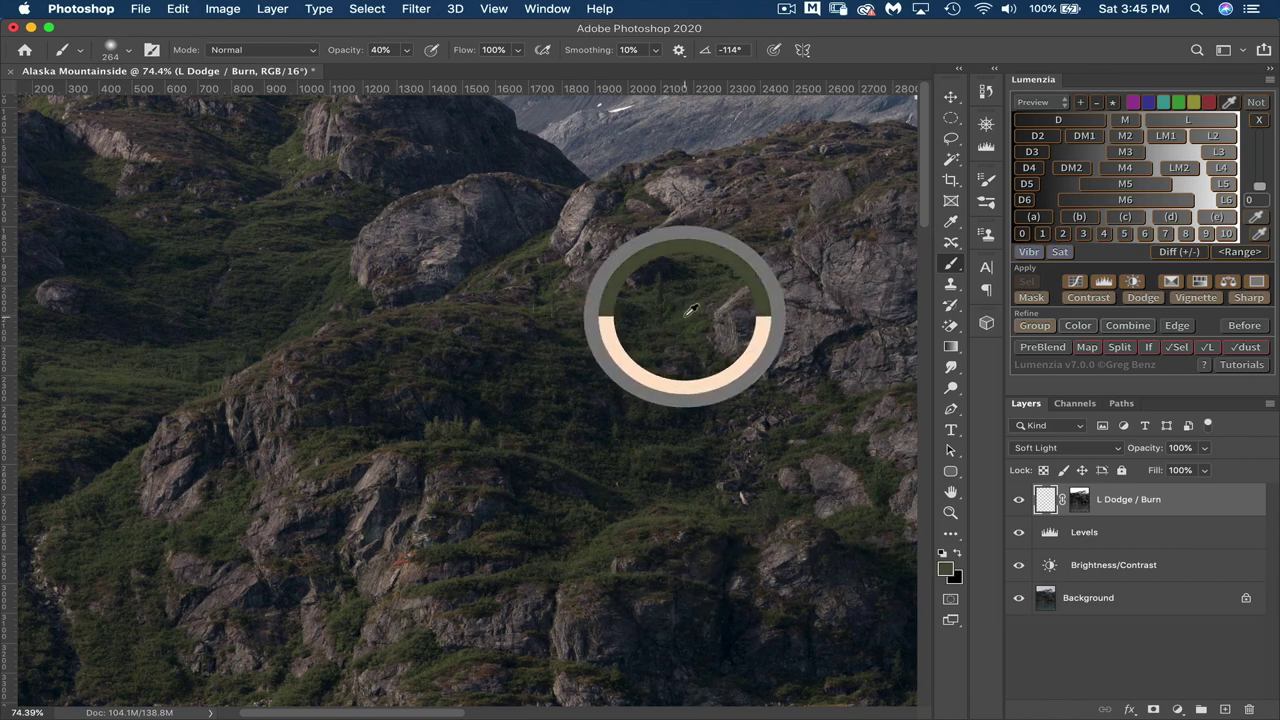
pyautogui.click(946, 568)
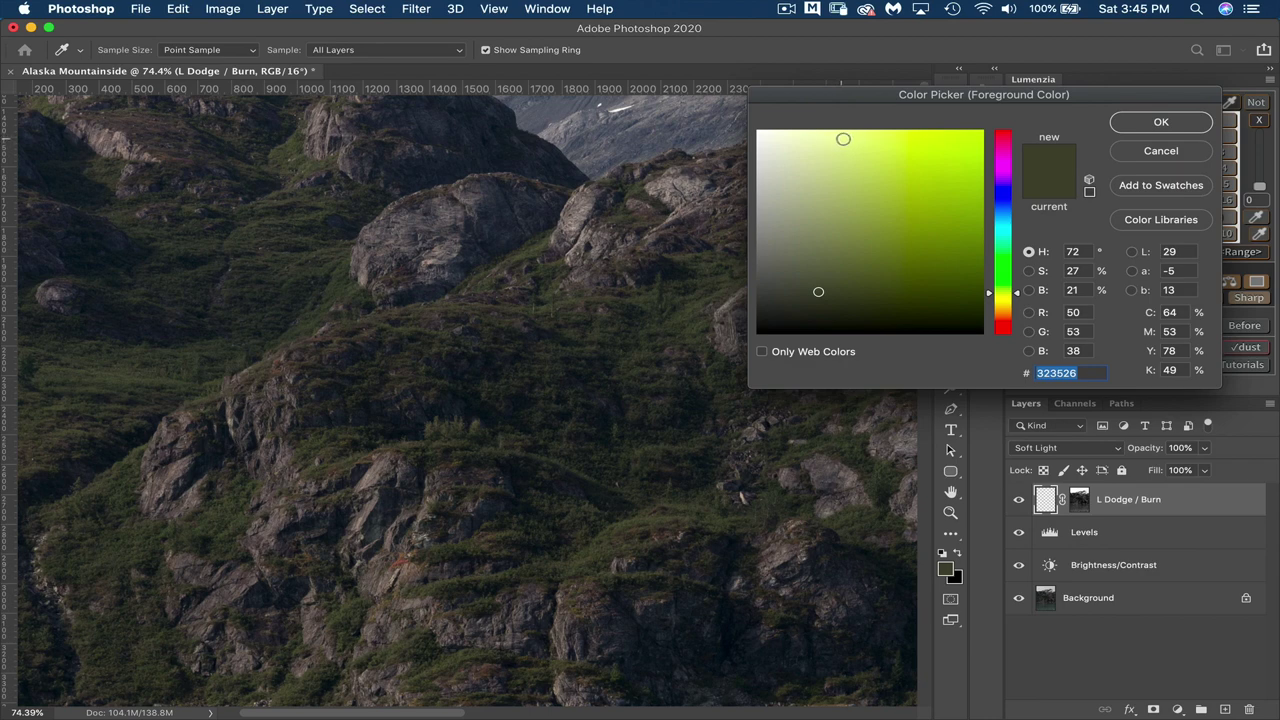
# - Set the foreground to pale yellow-green e6fa97 and dodge the grassy band with a 165 px brush
pyautogui.moveTo(843, 135); pyautogui.dragTo(846, 135)
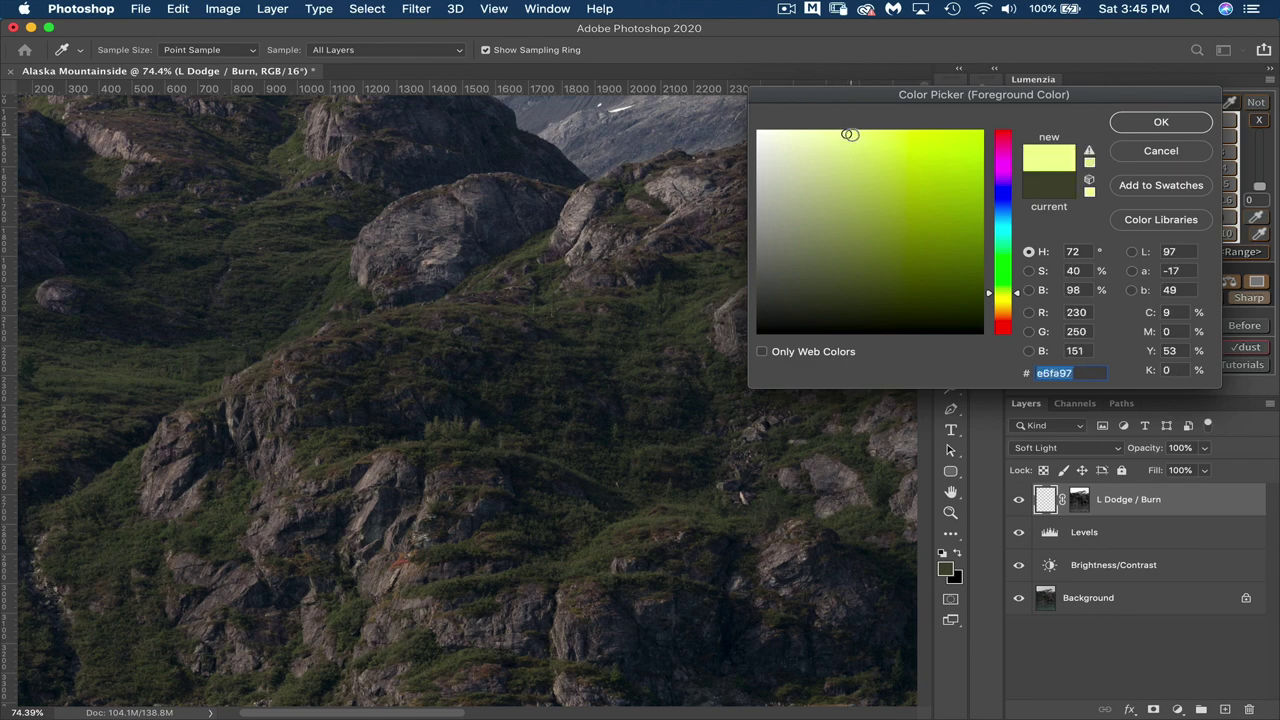
pyautogui.click(1140, 122)
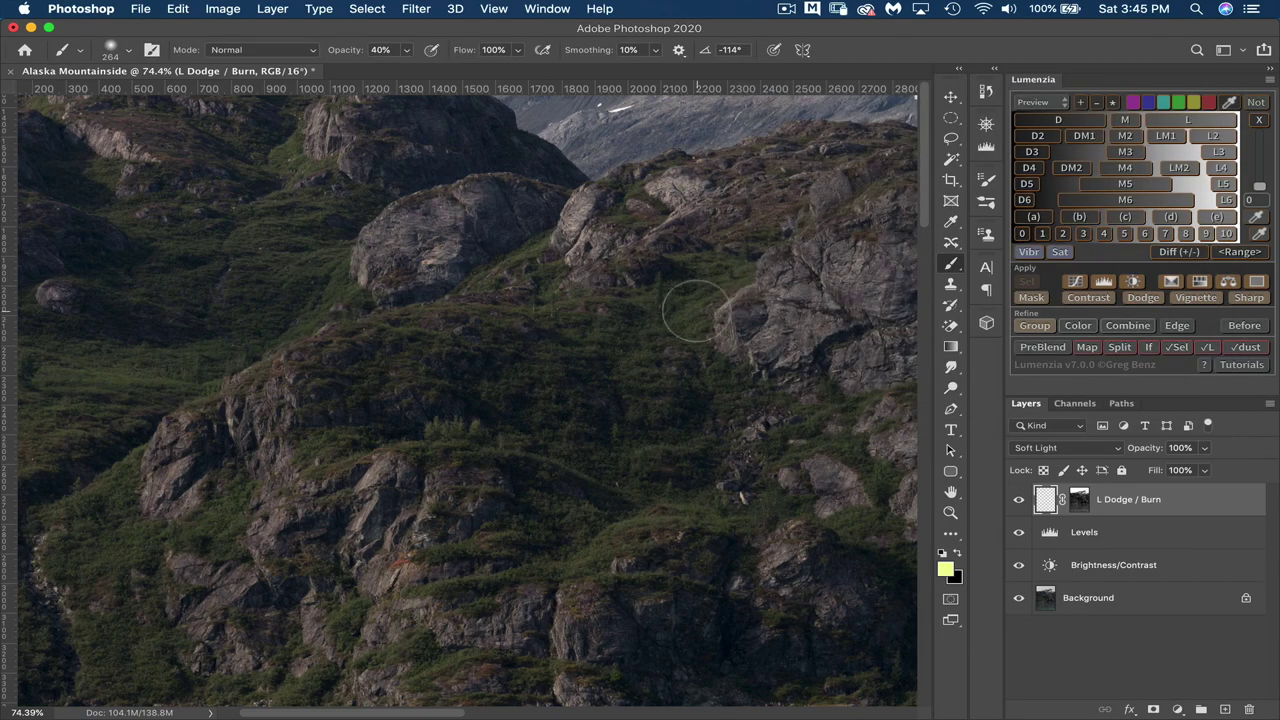
pyautogui.moveTo(677, 323); pyautogui.dragTo(643, 307)
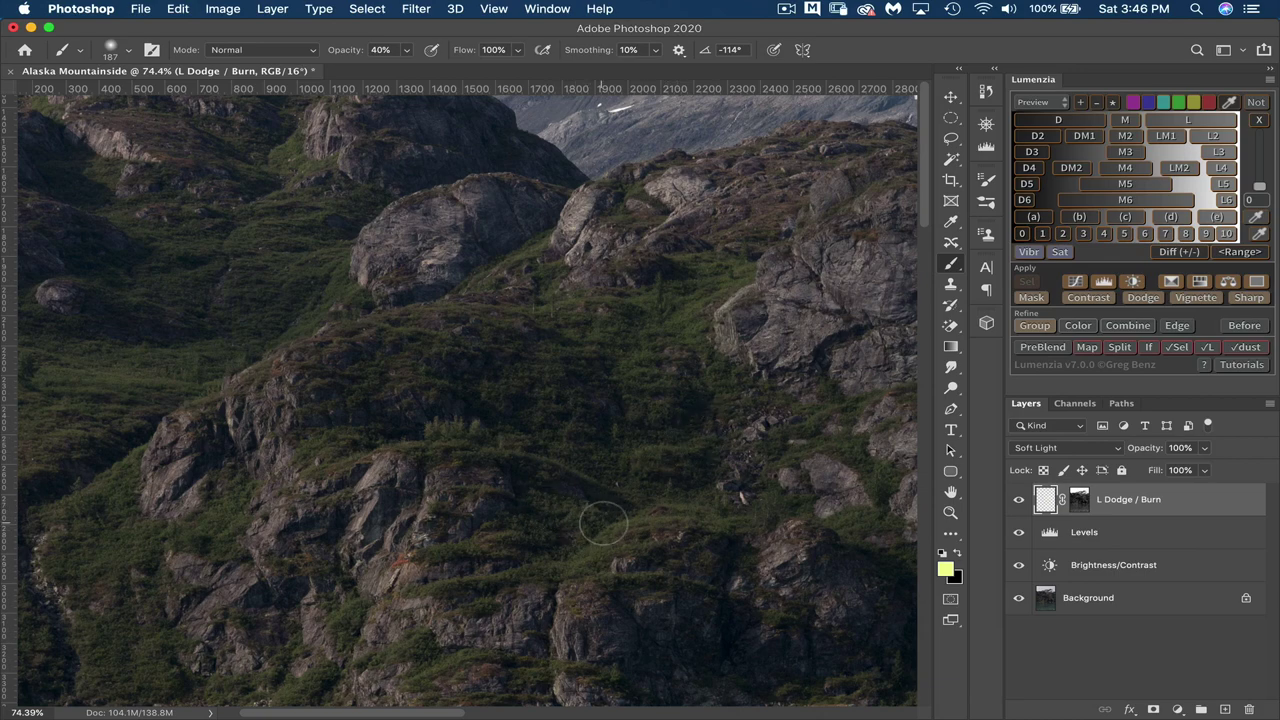
pyautogui.hotkey('ctrl', 'alt')
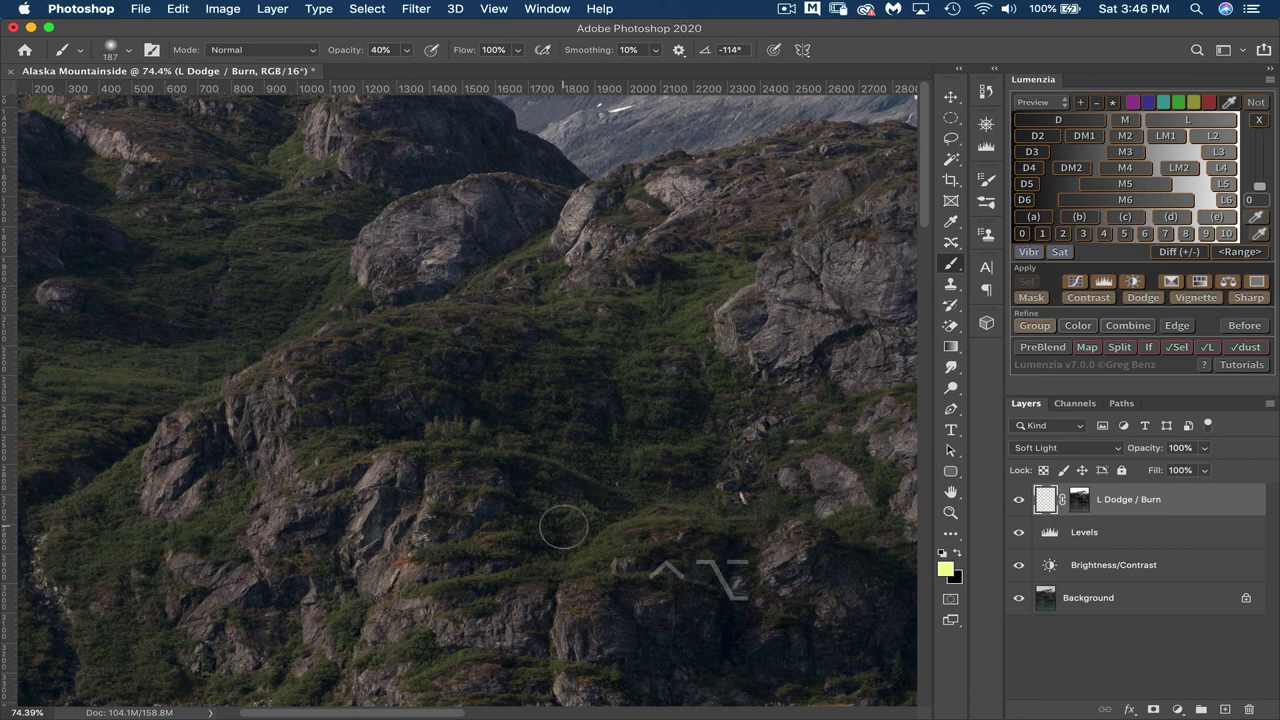
pyautogui.moveTo(563, 527); pyautogui.dragTo(553, 534)
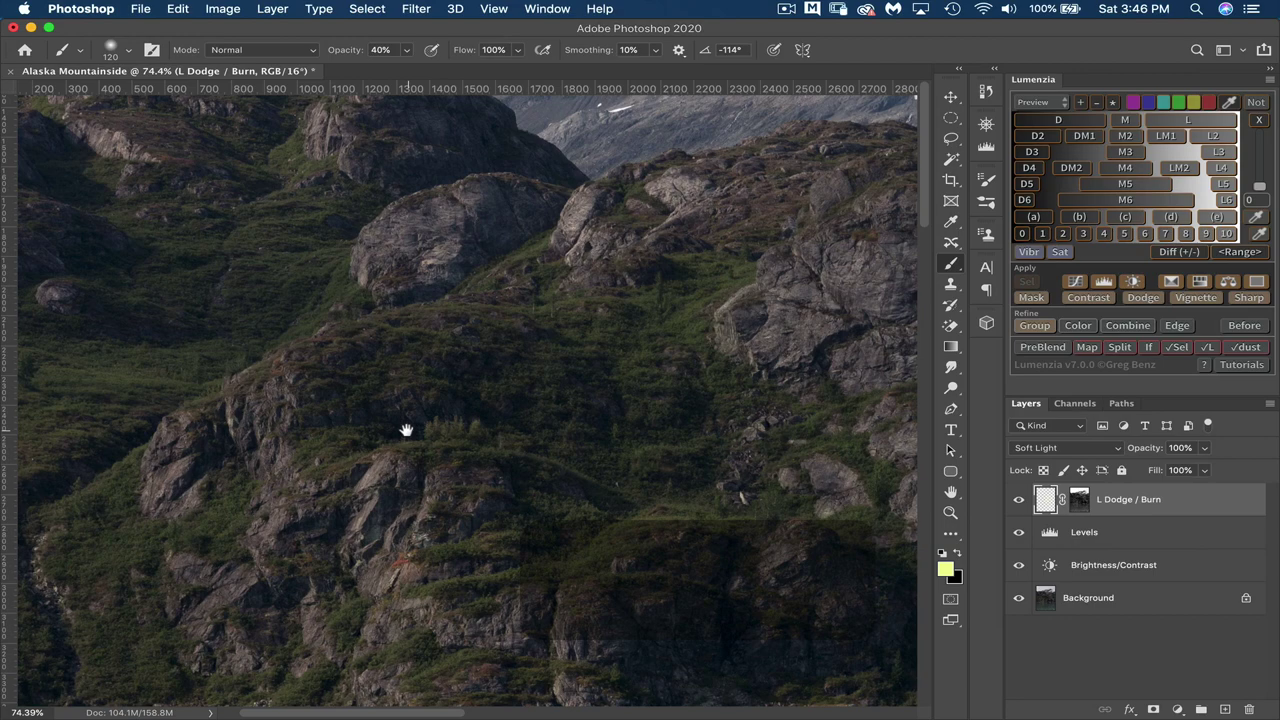
pyautogui.moveTo(400, 434); pyautogui.dragTo(620, 434)
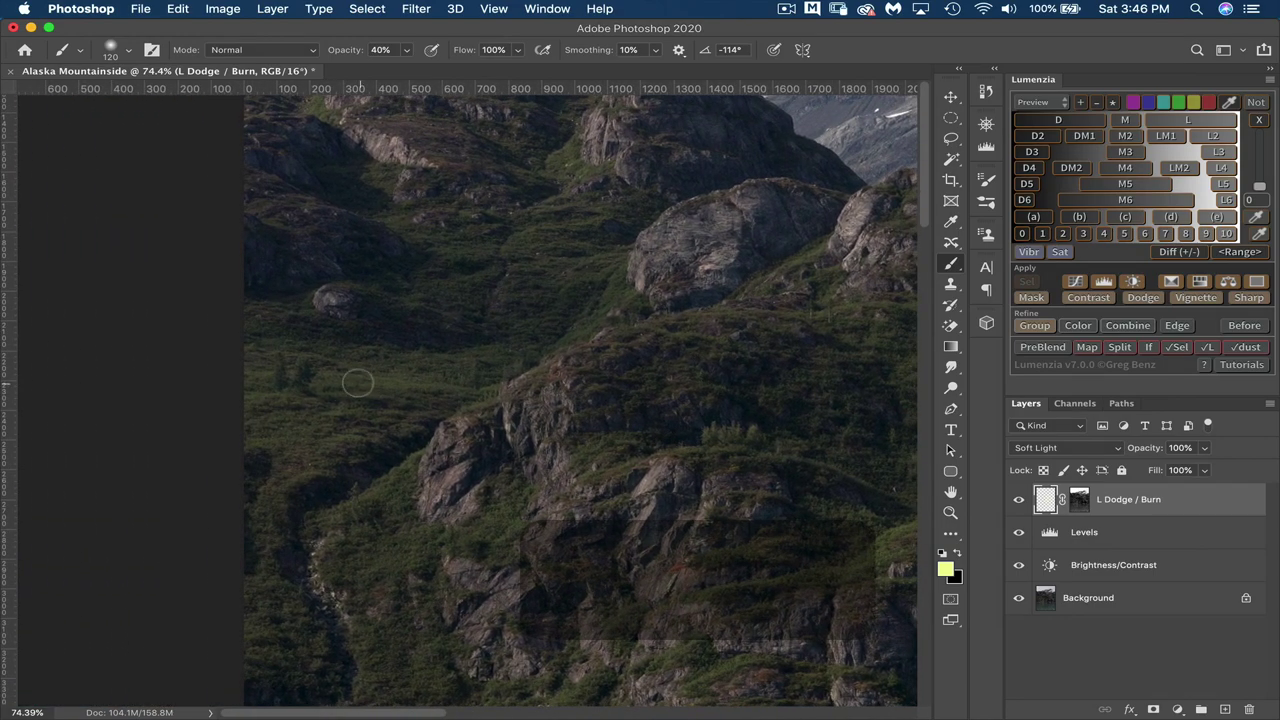
pyautogui.moveTo(361, 393); pyautogui.dragTo(395, 393)
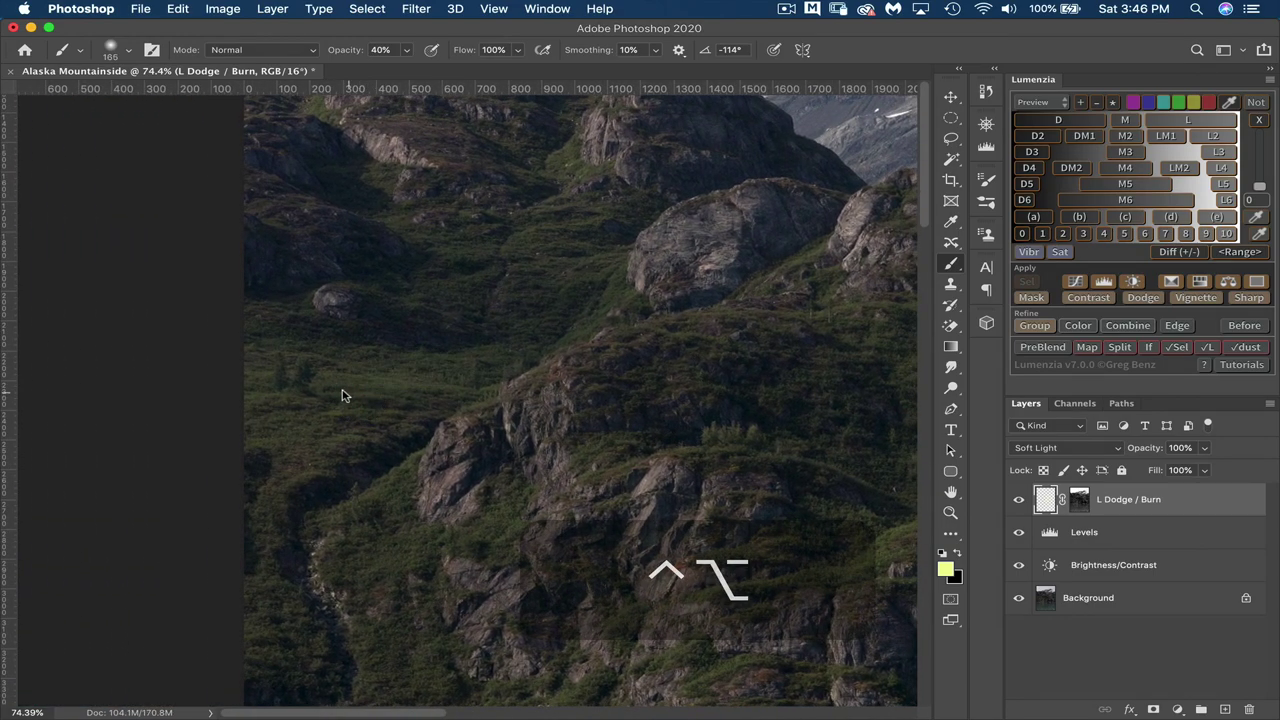
pyautogui.moveTo(323, 427)
pyautogui.mouseDown()
pyautogui.moveTo(269, 414)
pyautogui.moveTo(309, 391)
pyautogui.moveTo(431, 375)
pyautogui.moveTo(336, 374)
pyautogui.mouseUp()
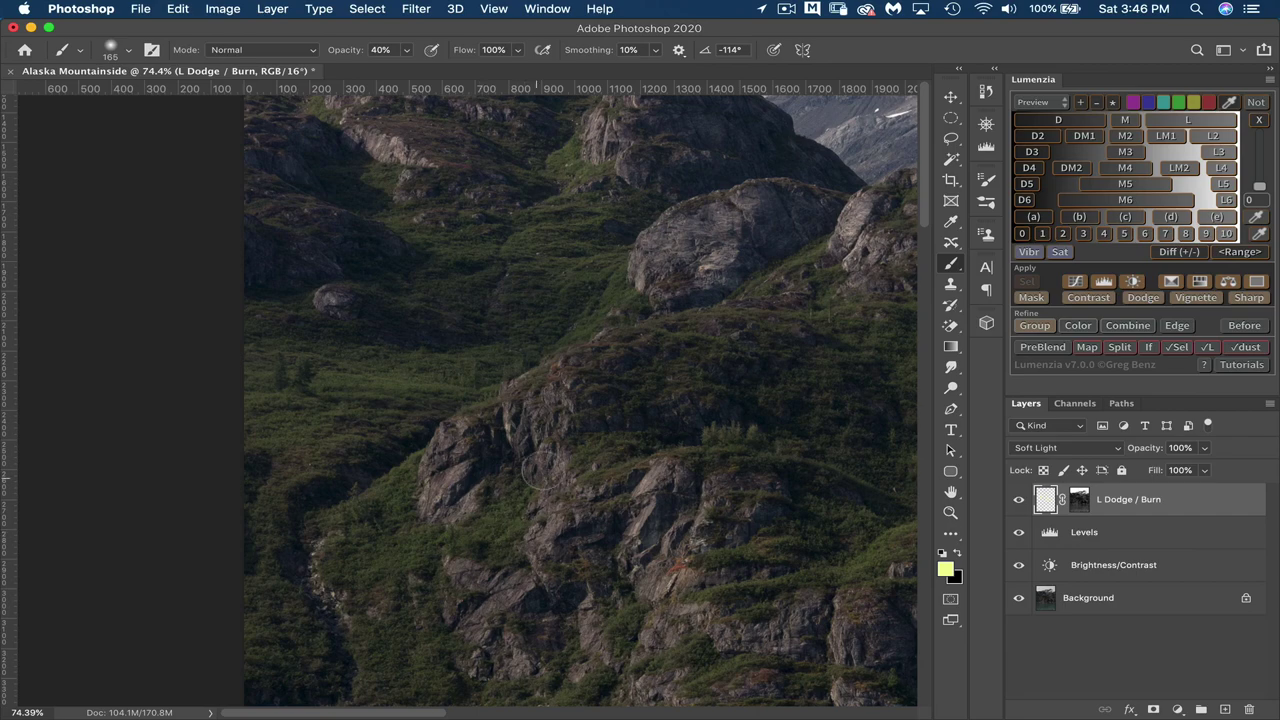
pyautogui.press('super+space')
pyautogui.moveTo(530, 477); pyautogui.dragTo(500, 490)
pyautogui.moveTo(543, 423); pyautogui.dragTo(408, 447)
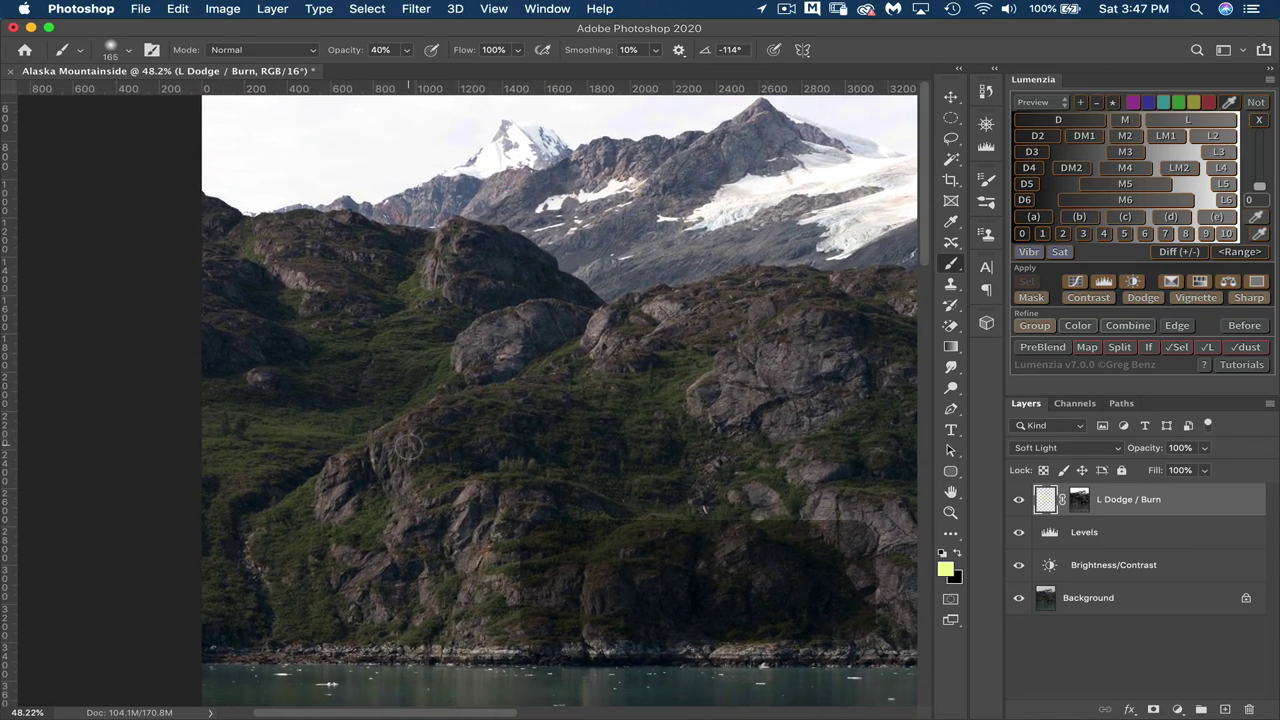
pyautogui.click(1018, 505)
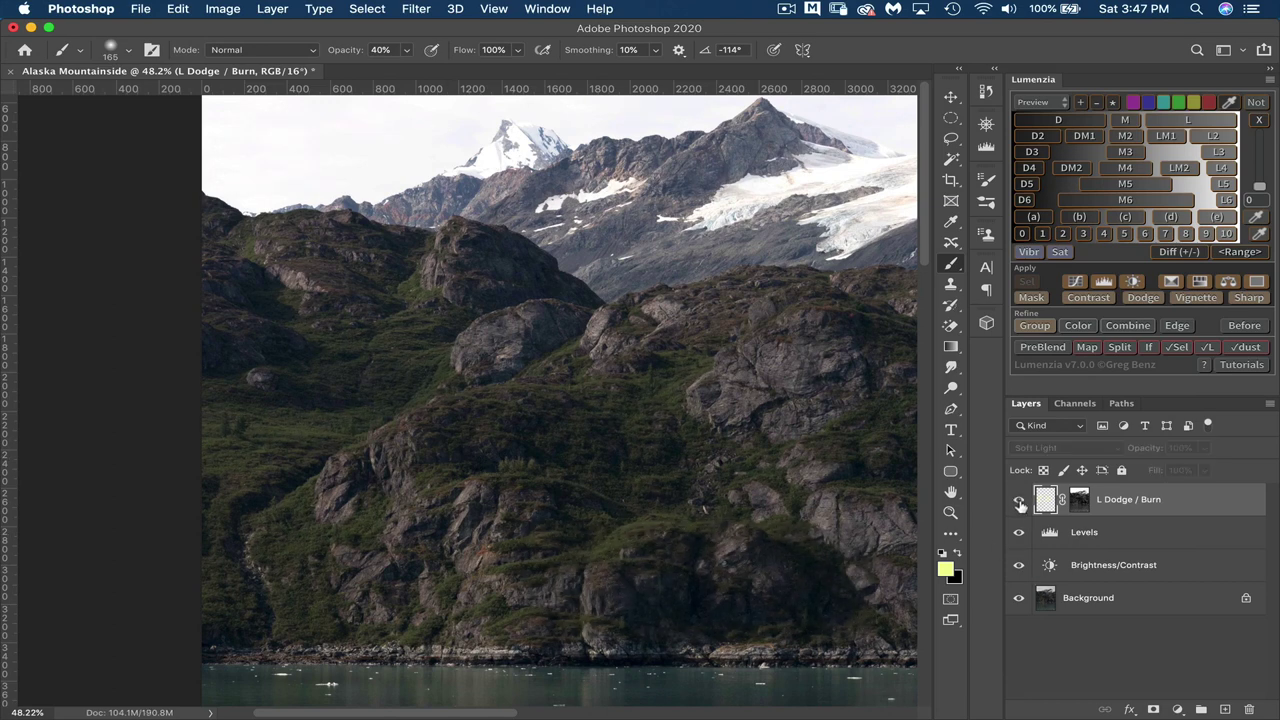
pyautogui.click(1019, 505)
pyautogui.click(1020, 506)
pyautogui.click(1019, 506)
pyautogui.click(1020, 506)
pyautogui.click(1019, 505)
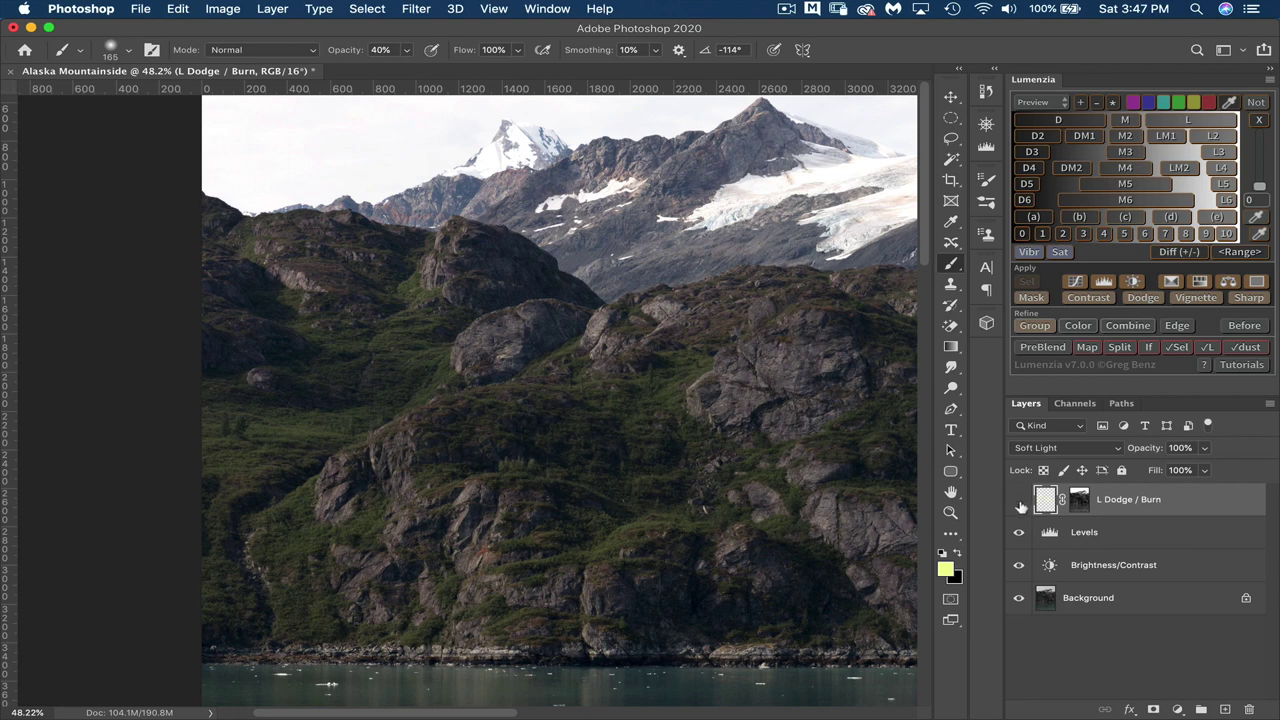
pyautogui.click(1019, 509)
pyautogui.press('super+space')
# - Zoom in on the rocks, sample their grey, then change the foreground to light pink fbd7de
pyautogui.moveTo(414, 460); pyautogui.dragTo(447, 405)
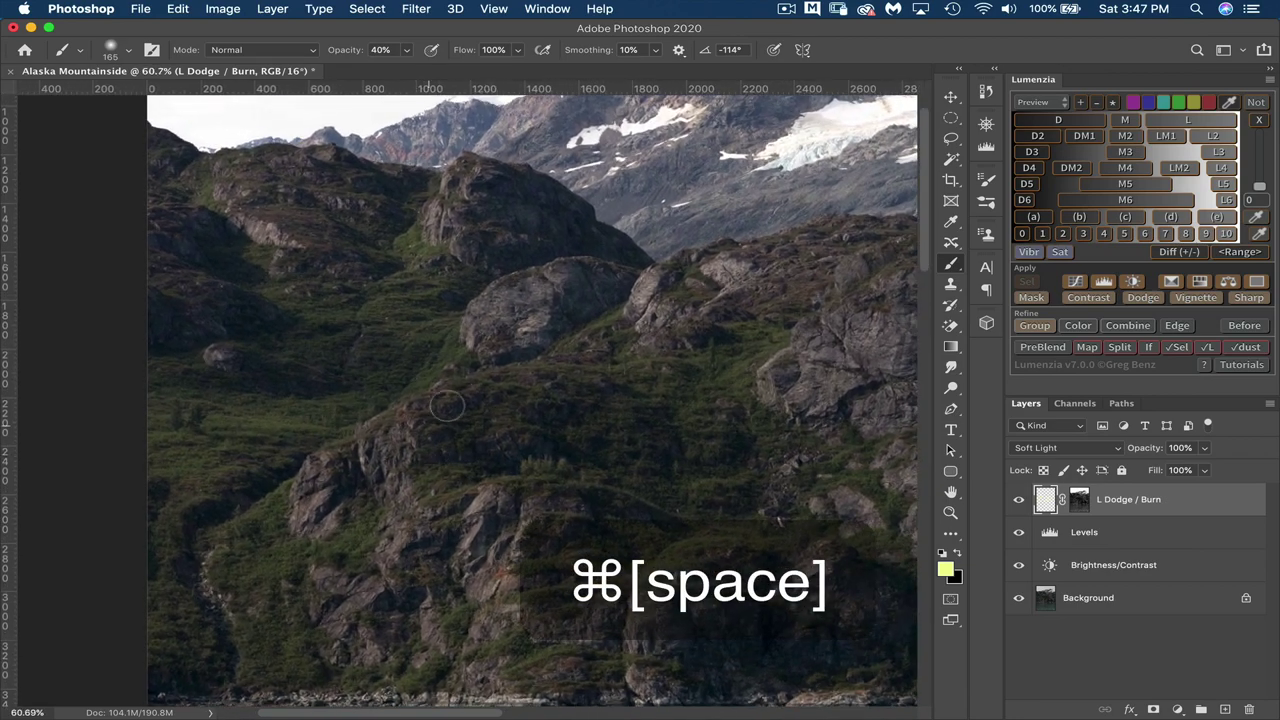
pyautogui.press('alt')
pyautogui.keyDown('alt'); pyautogui.click(517, 300); pyautogui.keyUp('alt')
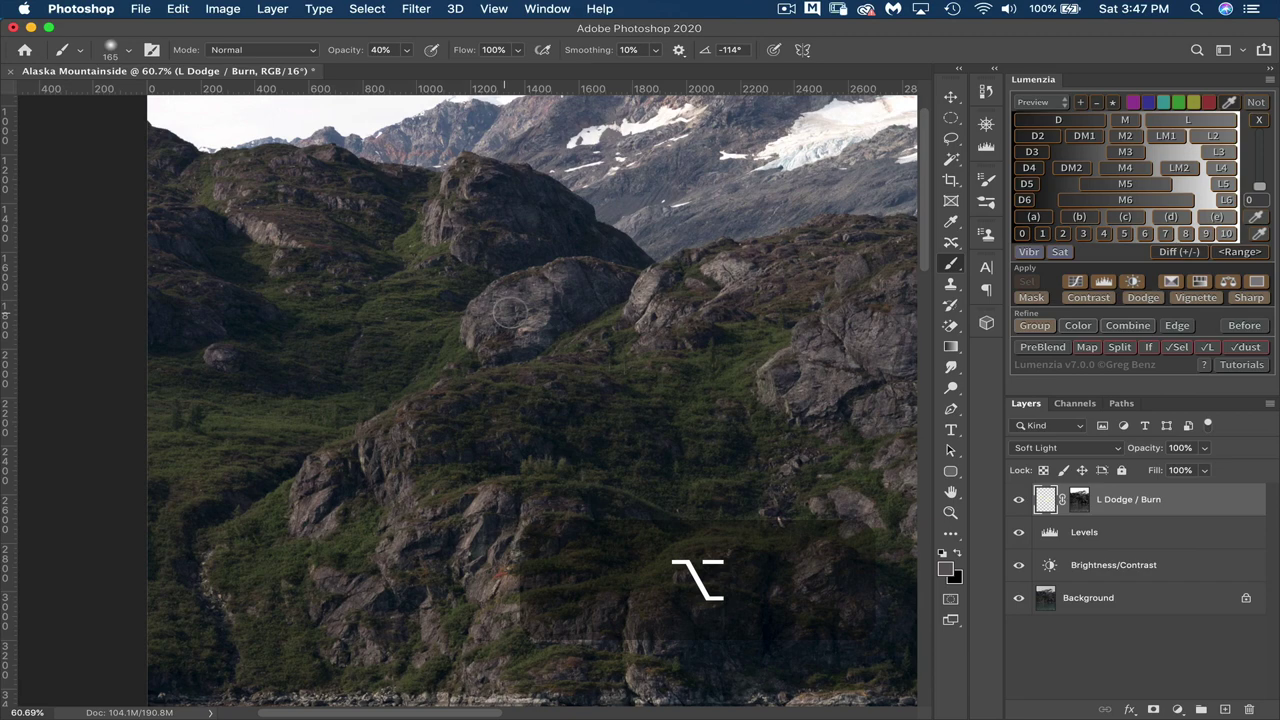
pyautogui.click(945, 569)
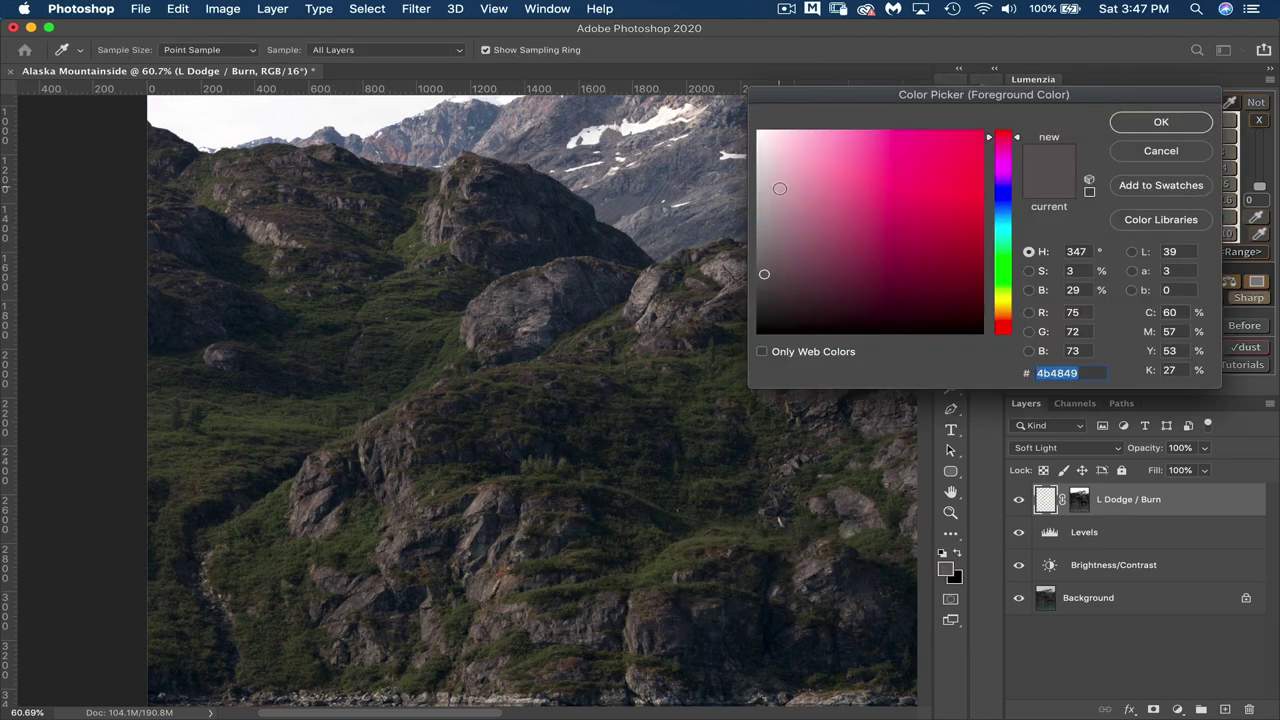
pyautogui.click(789, 132)
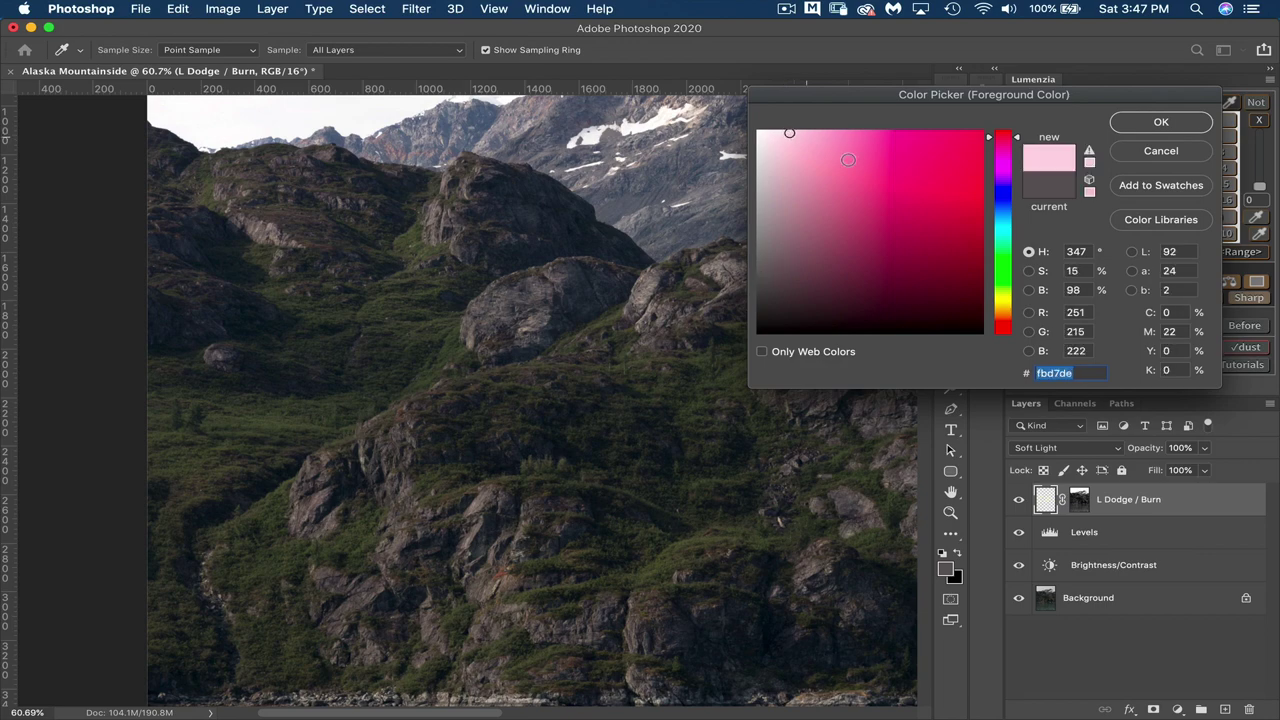
pyautogui.click(1120, 125)
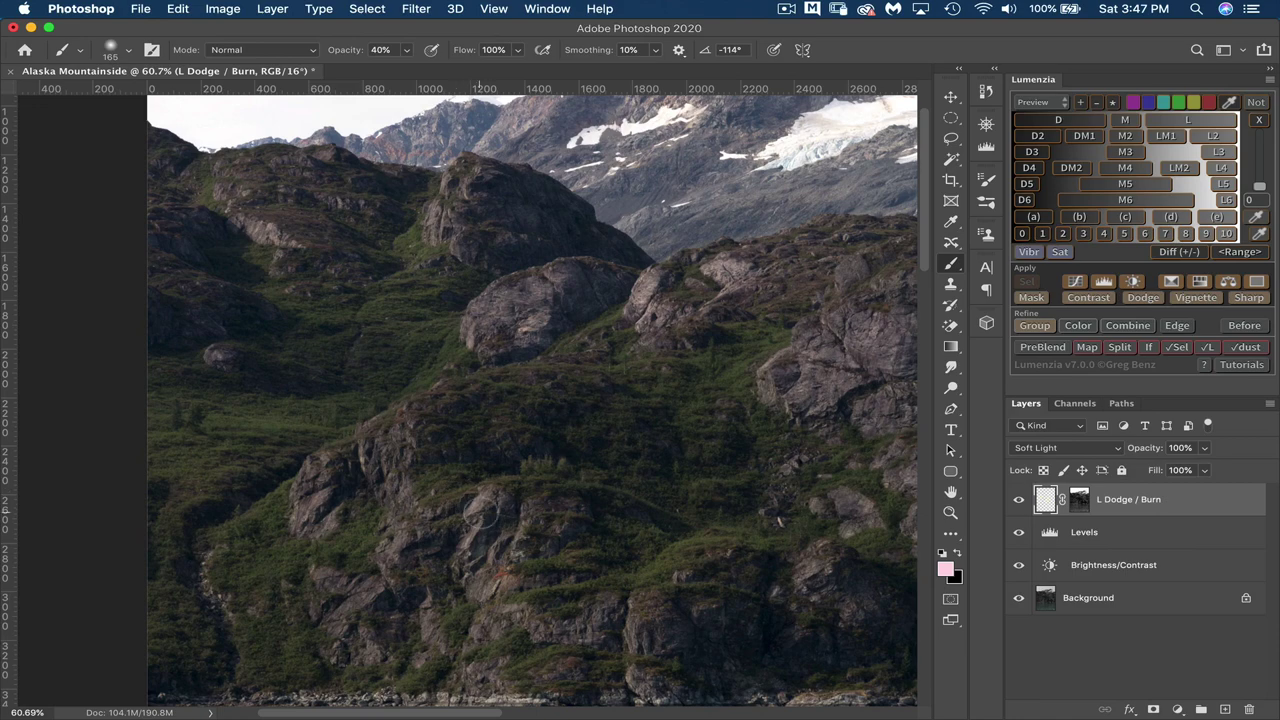
# - Sample the grey-brown rock and change the foreground to light peach f9e2bf
pyautogui.keyDown('alt'); pyautogui.click(481, 511); pyautogui.keyUp('alt')
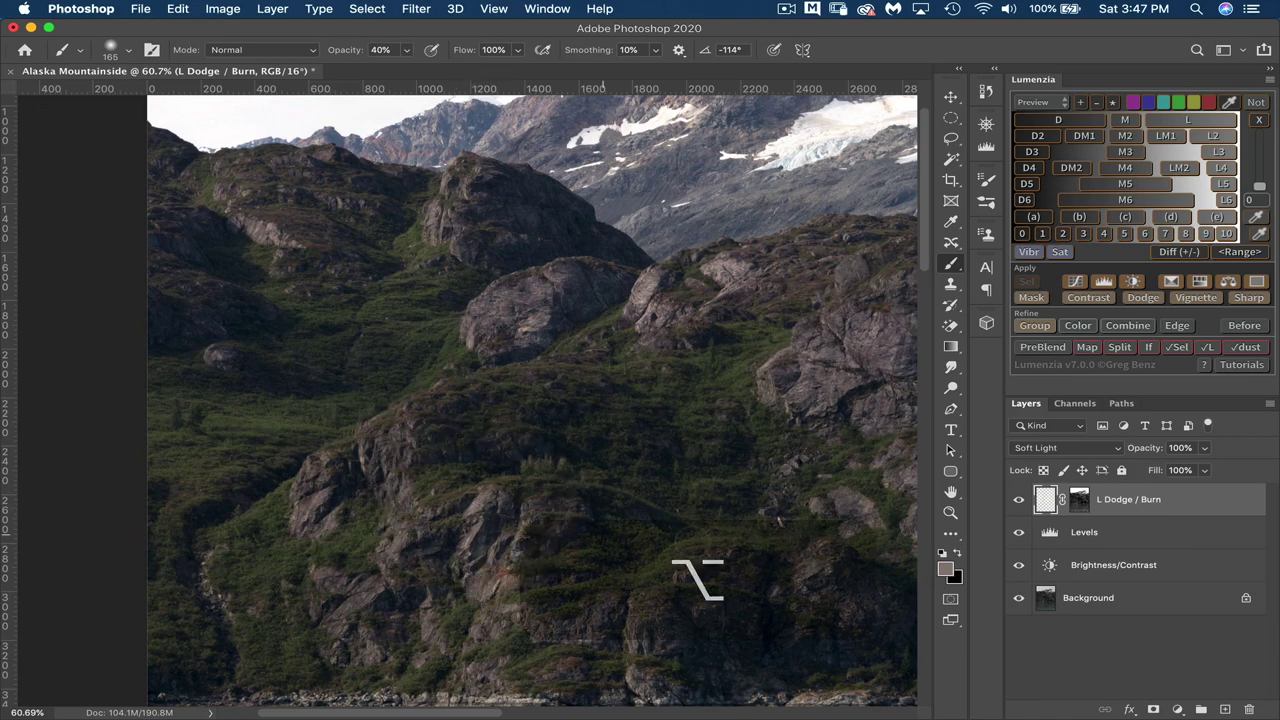
pyautogui.click(946, 568)
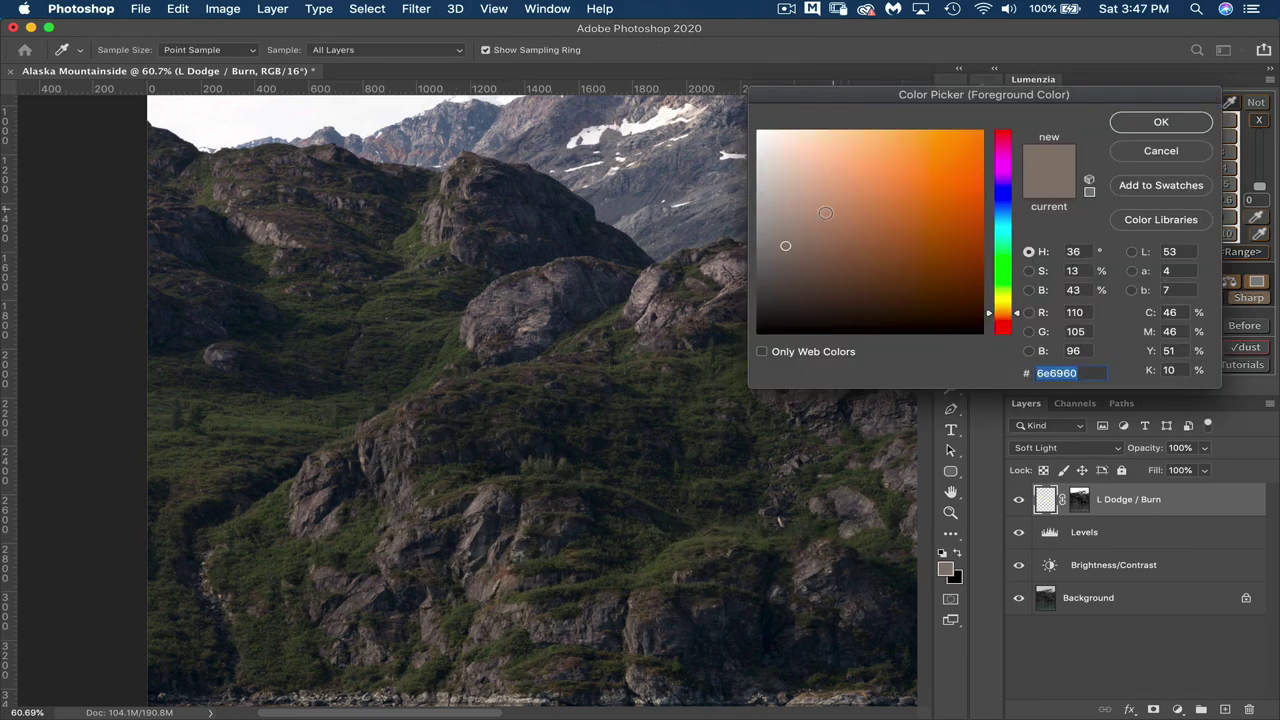
pyautogui.click(808, 134)
pyautogui.click(1138, 120)
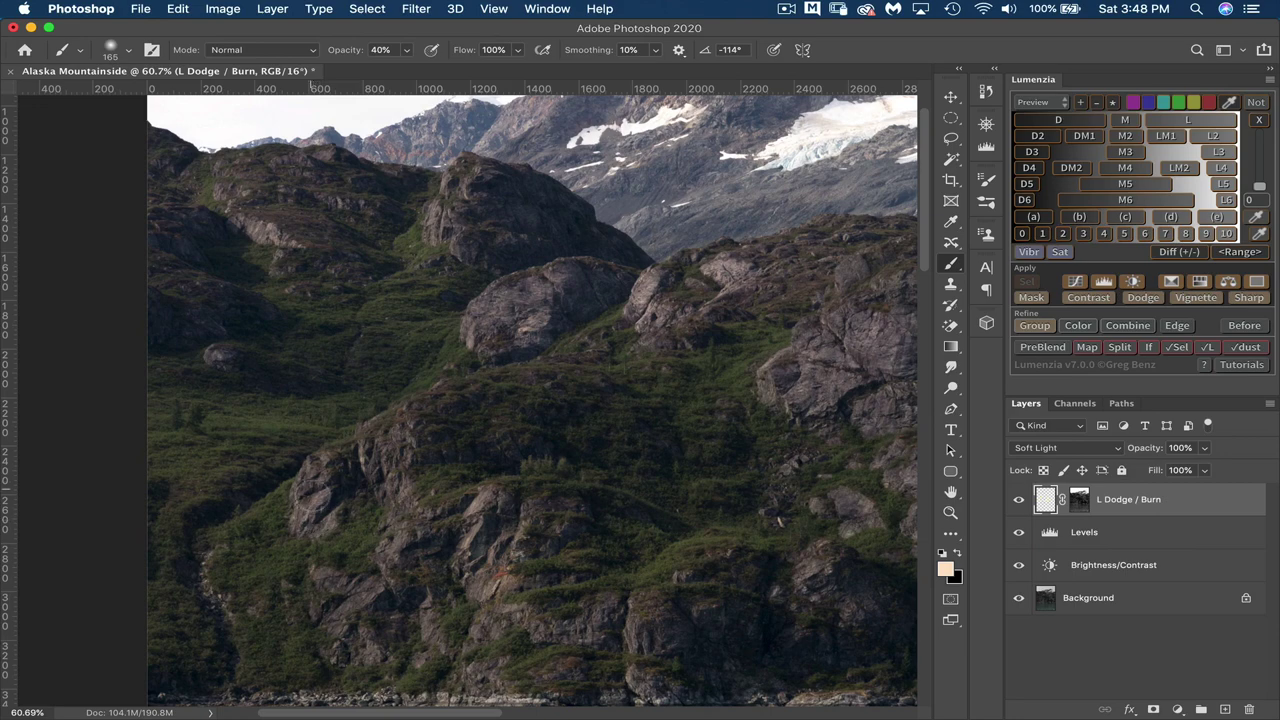
# - Check the brush size and hardness, then target the L Dodge / Burn layer's pixels
pyautogui.rightClick(388, 583)
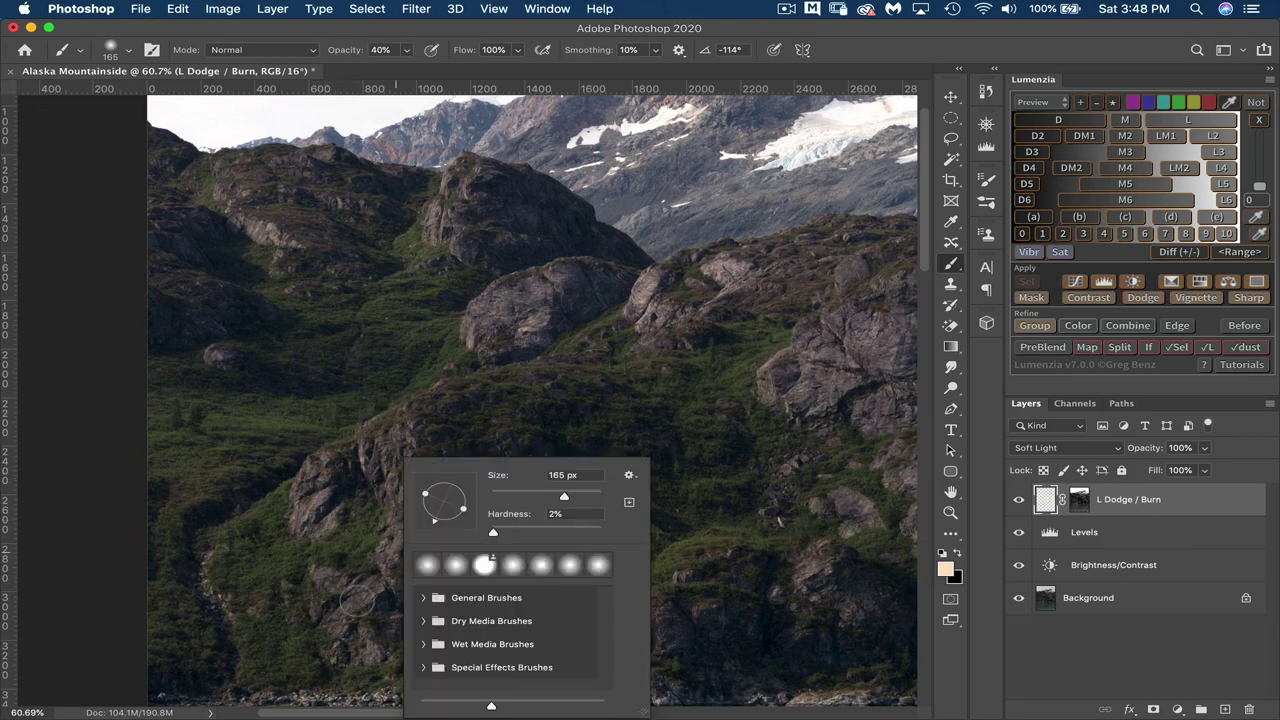
pyautogui.click(1062, 637)
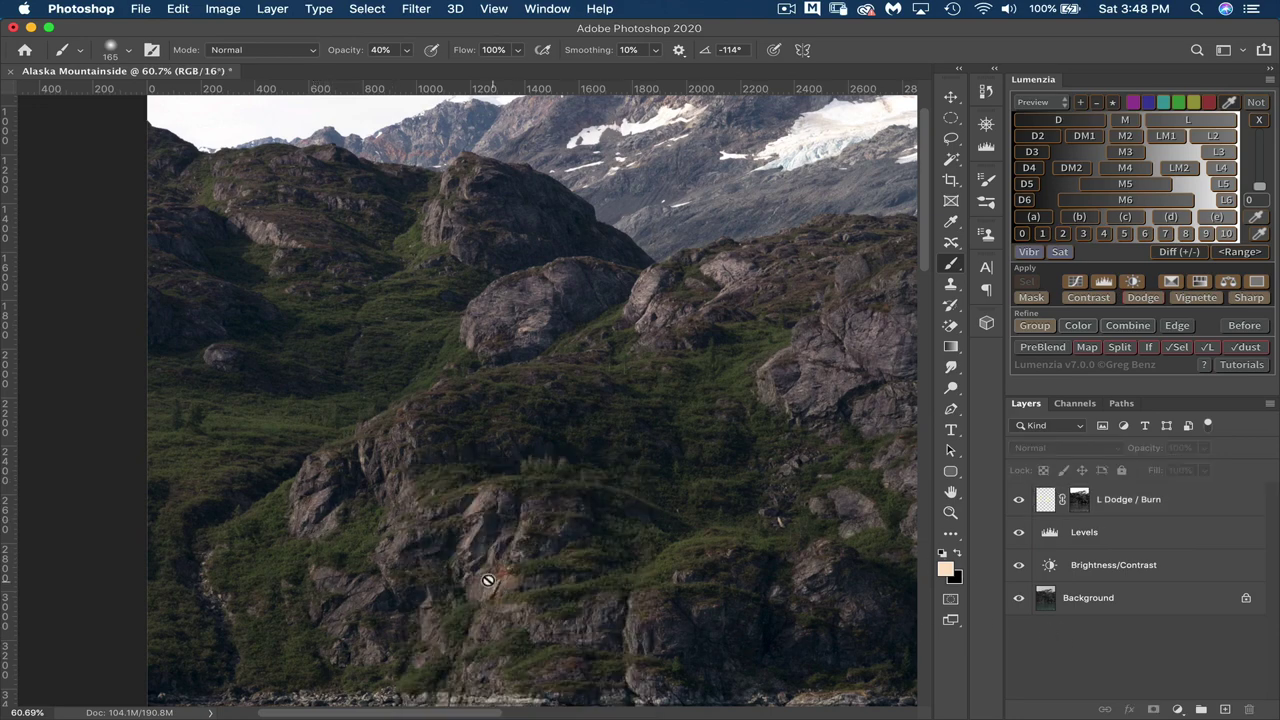
pyautogui.click(1045, 499)
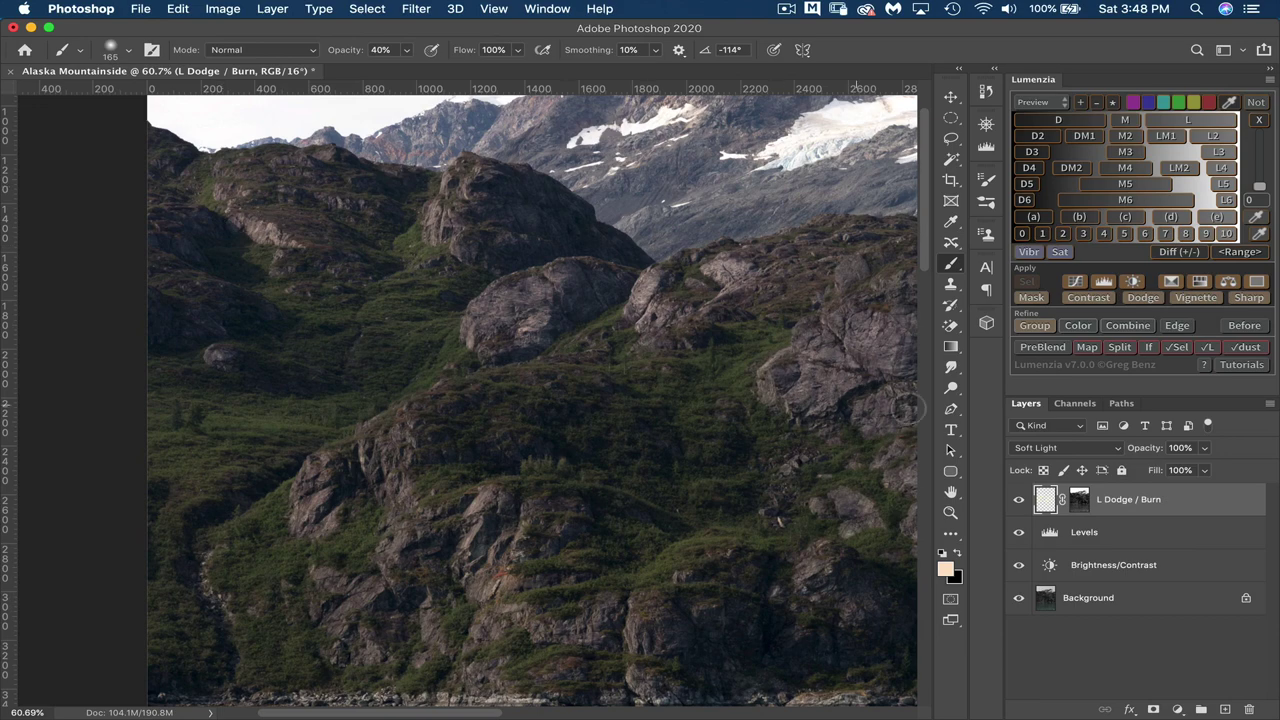
pyautogui.click(1019, 503)
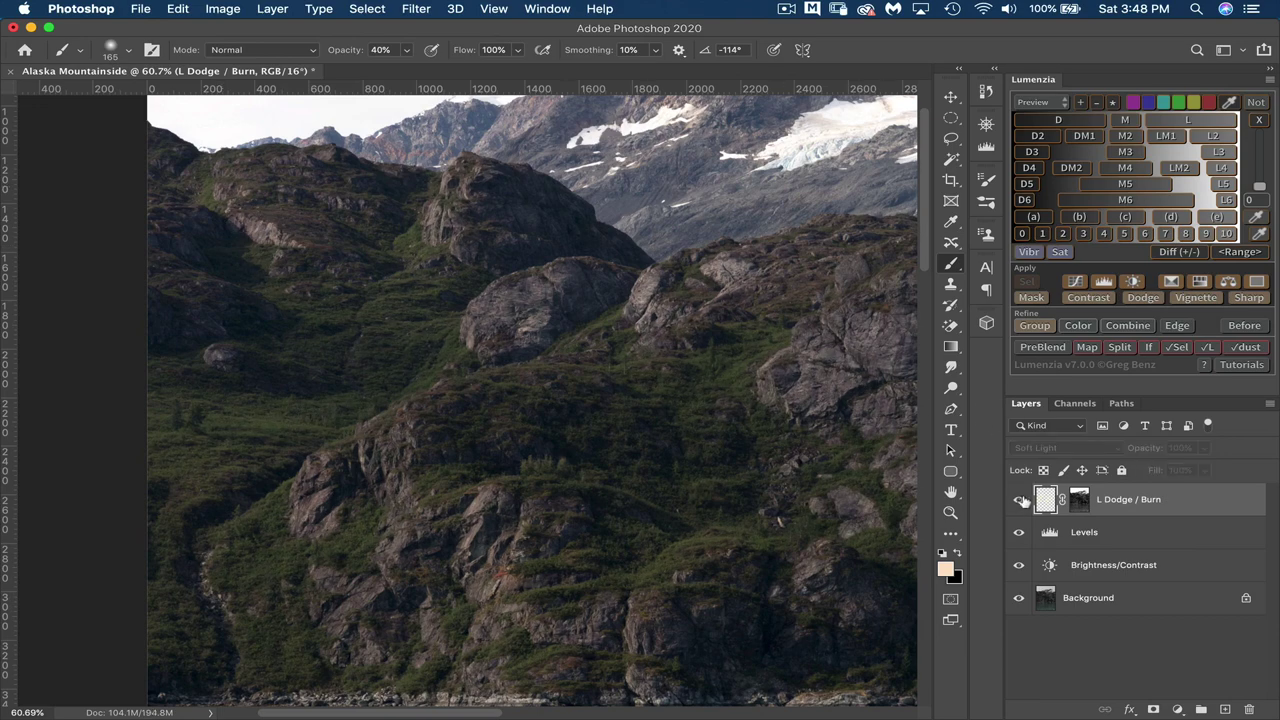
pyautogui.click(1020, 501)
pyautogui.click(1024, 501)
pyautogui.click(1020, 503)
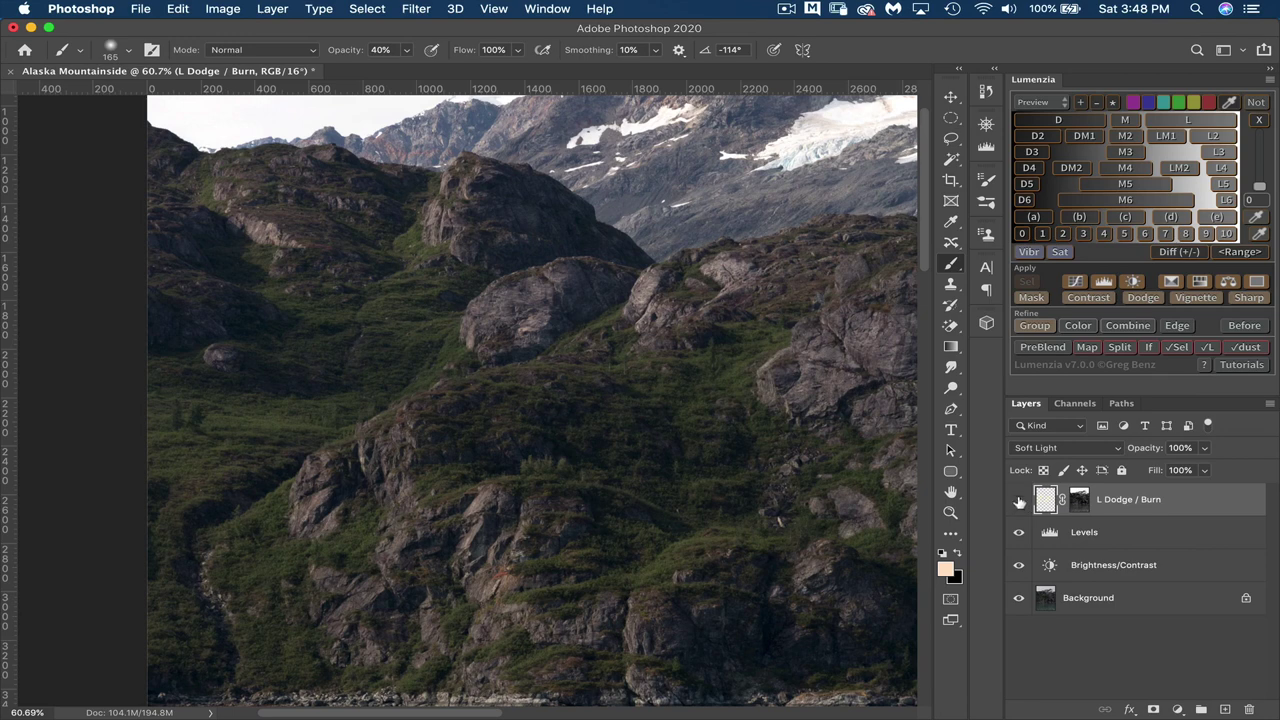
pyautogui.click(1019, 505)
pyautogui.click(1019, 505)
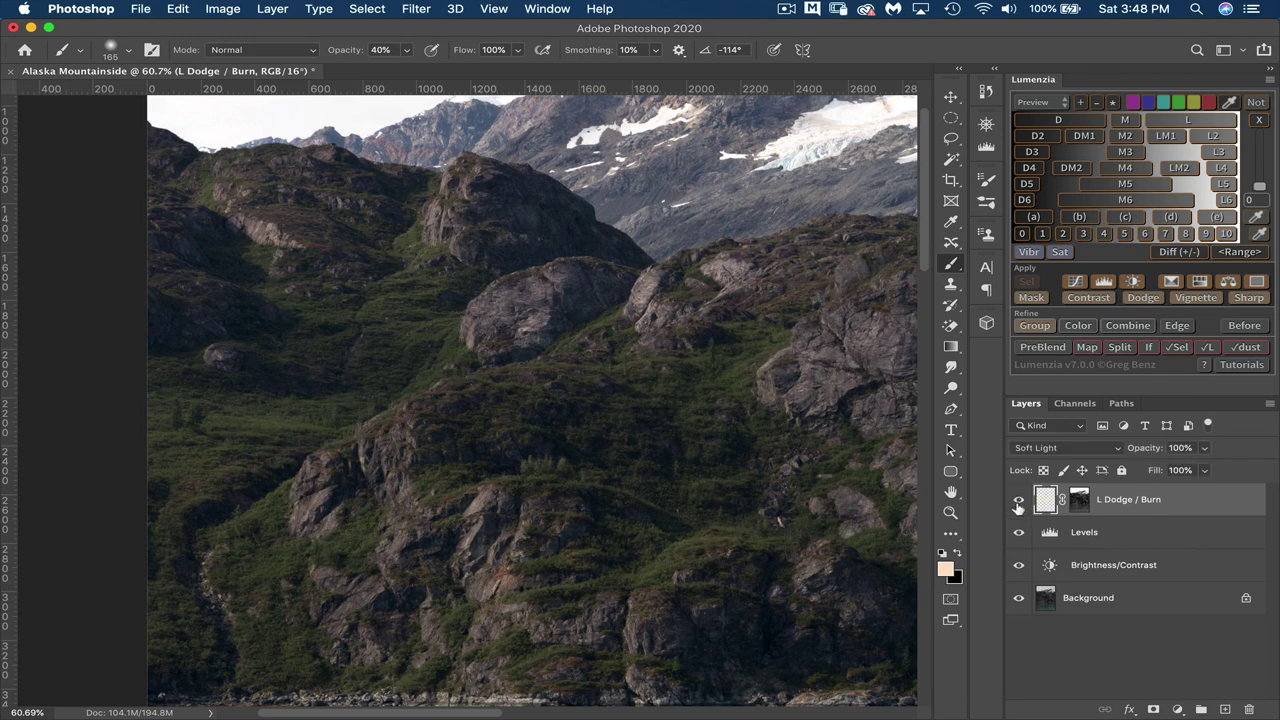